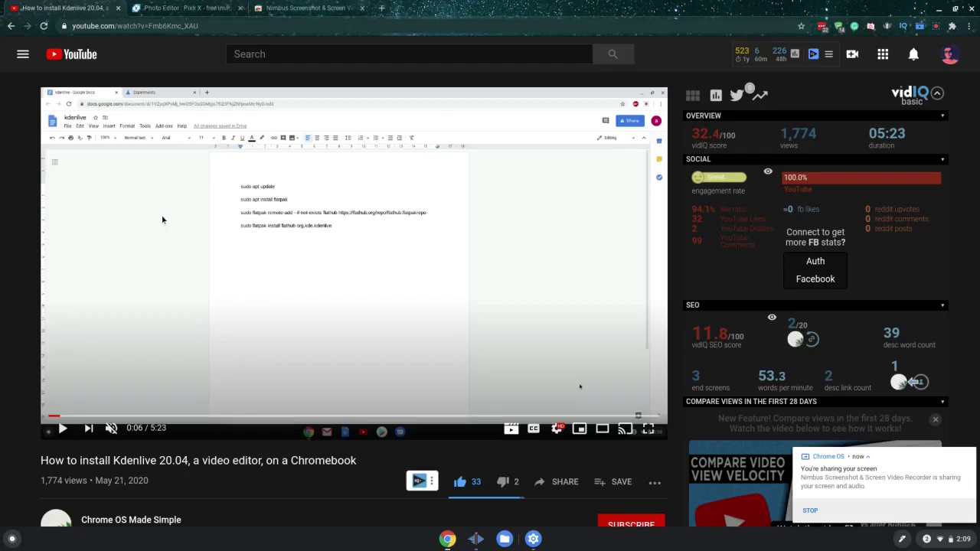
Bring up the Chrome OS Settings window on its Linux (Beta) section
{"action": "left_click", "coordinate": [529, 544]}
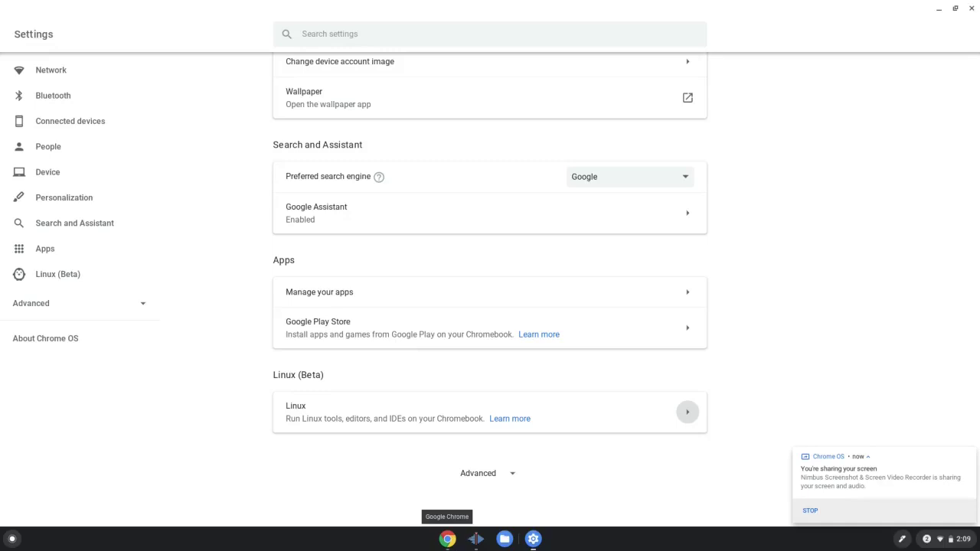
Return to the Kdenlive install video, play it and skip ahead to about 3:43
{"action": "left_click", "coordinate": [450, 542]}
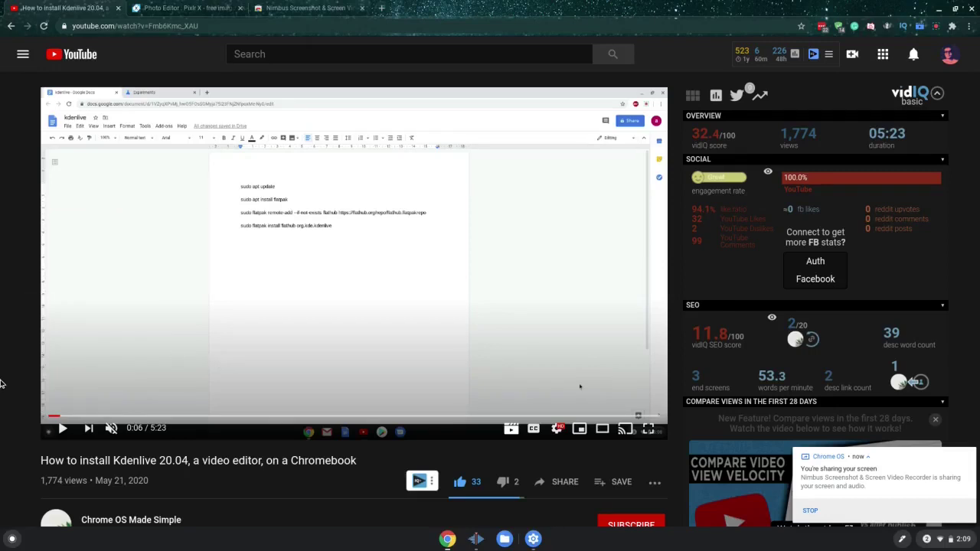
{"action": "left_click", "coordinate": [213, 347]}
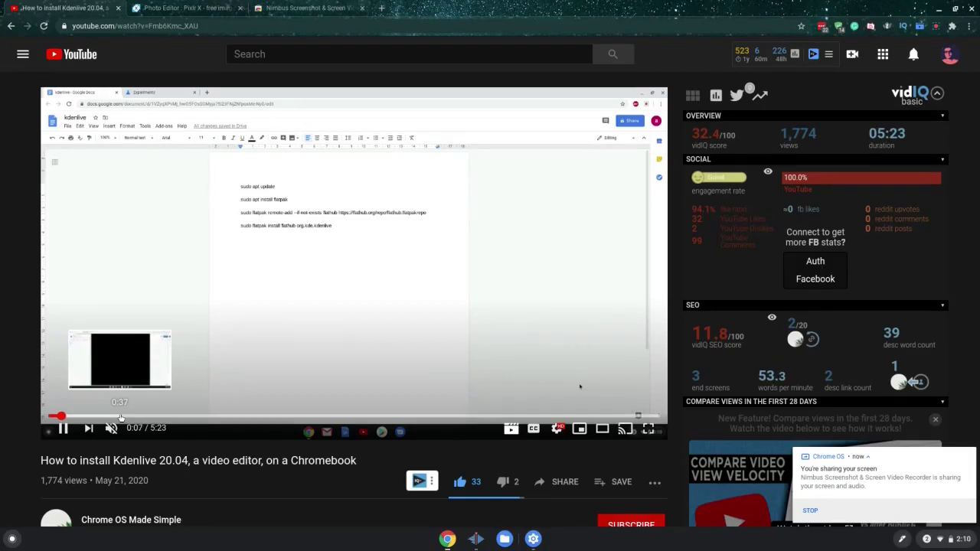
{"action": "scroll", "coordinate": [170, 475], "scroll_direction": "down", "scroll_amount": 1}
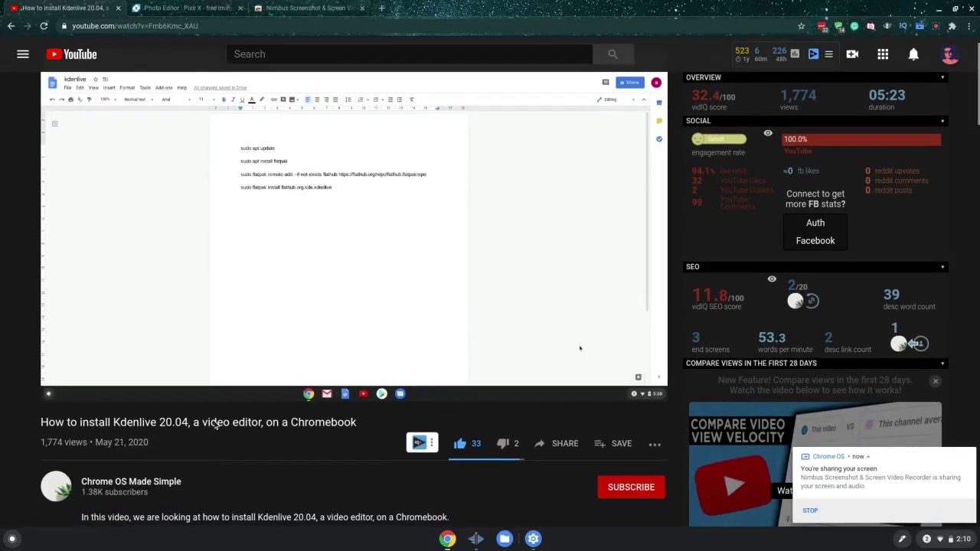
{"action": "left_click", "coordinate": [165, 379]}
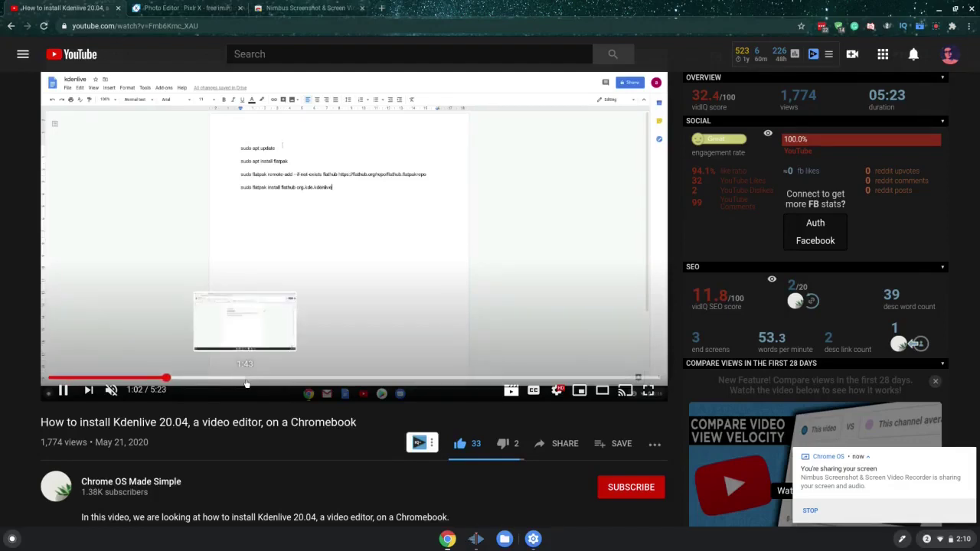
{"action": "left_click", "coordinate": [245, 379]}
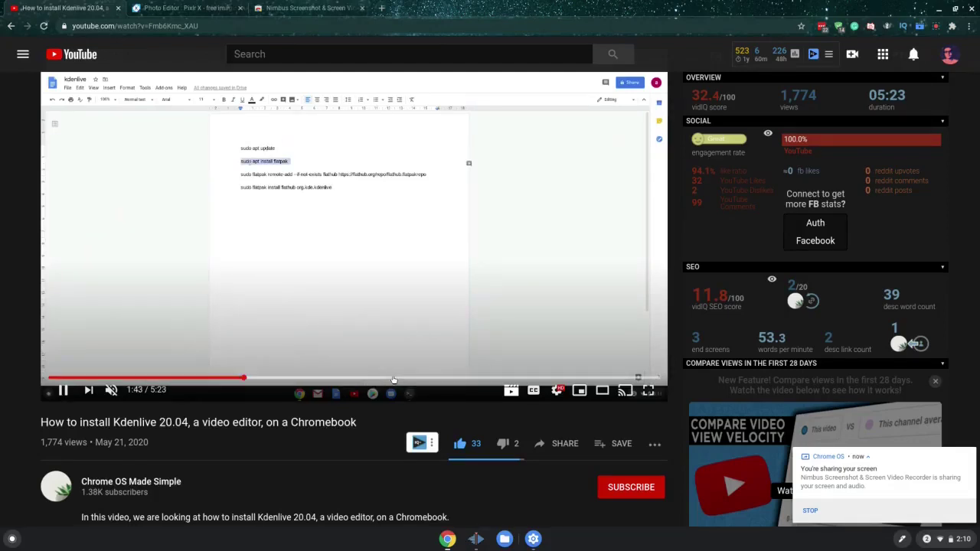
{"action": "left_click", "coordinate": [393, 379]}
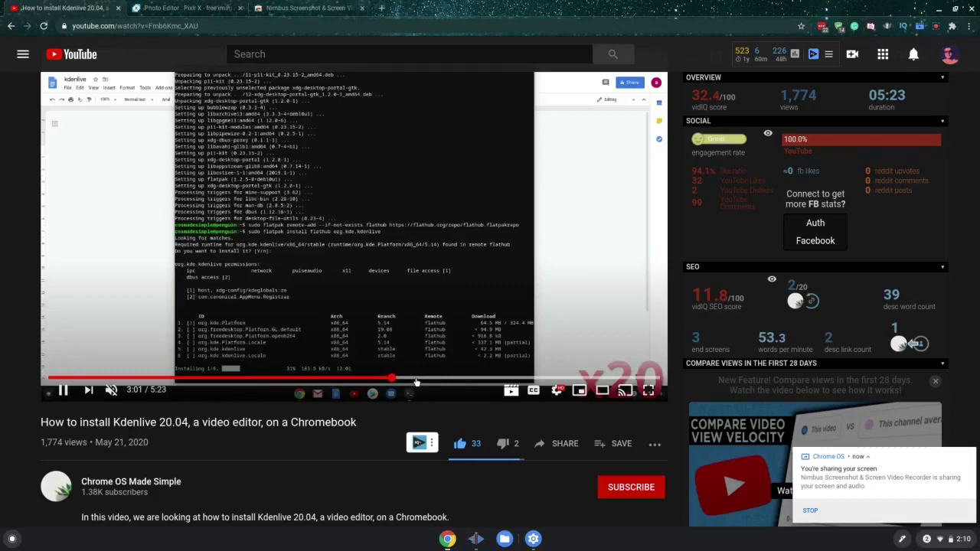
{"action": "left_click", "coordinate": [473, 380]}
Subscribe to the Chrome OS Made Simple channel and jump the video to about 4:26
{"action": "scroll", "coordinate": [463, 442], "scroll_direction": "down", "scroll_amount": 1}
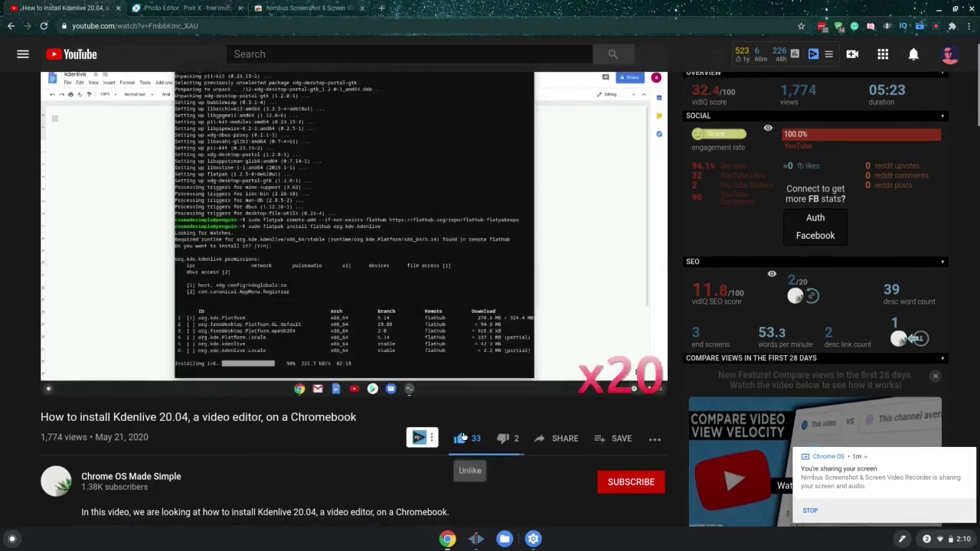
{"action": "scroll", "coordinate": [462, 442], "scroll_direction": "down", "scroll_amount": 3}
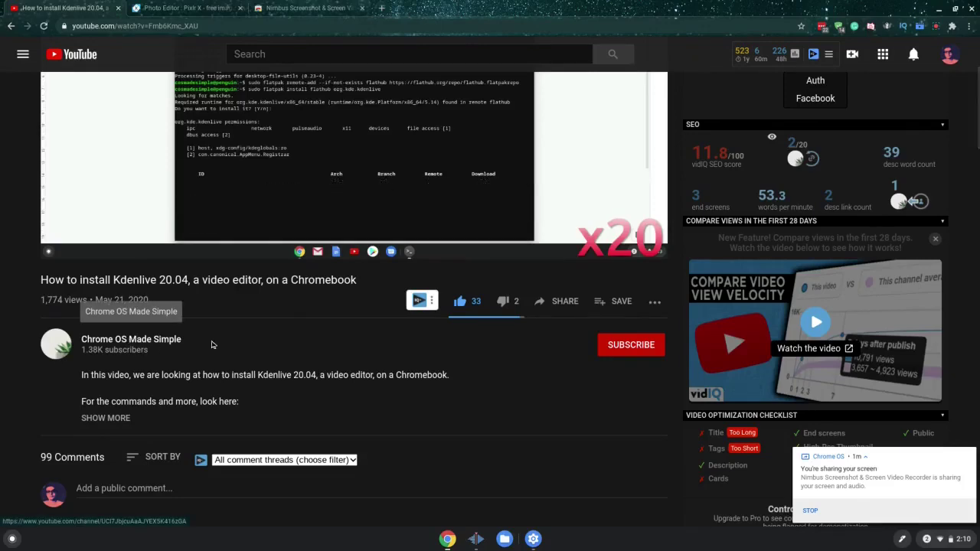
{"action": "scroll", "coordinate": [585, 413], "scroll_direction": "up", "scroll_amount": 2}
{"action": "left_click", "coordinate": [631, 435]}
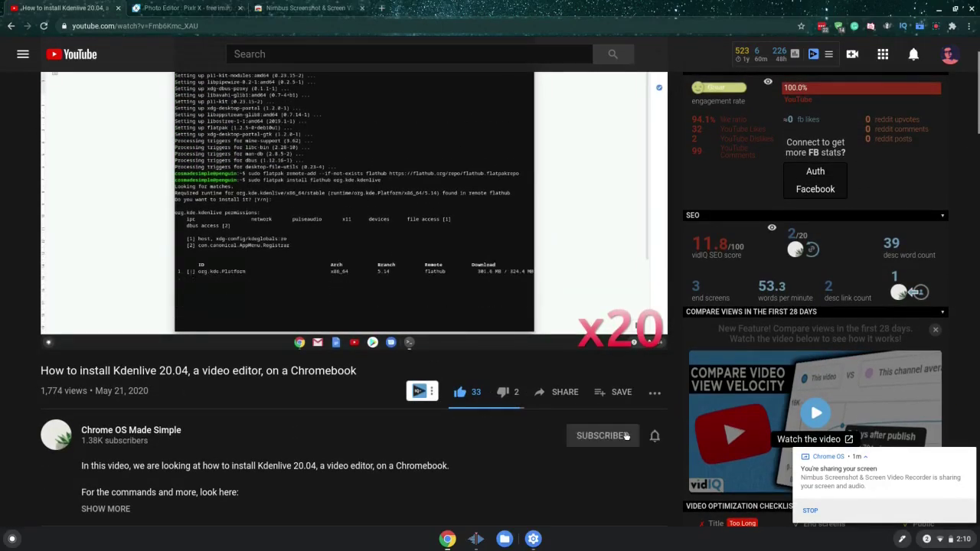
{"action": "scroll", "coordinate": [124, 425], "scroll_direction": "down", "scroll_amount": 1}
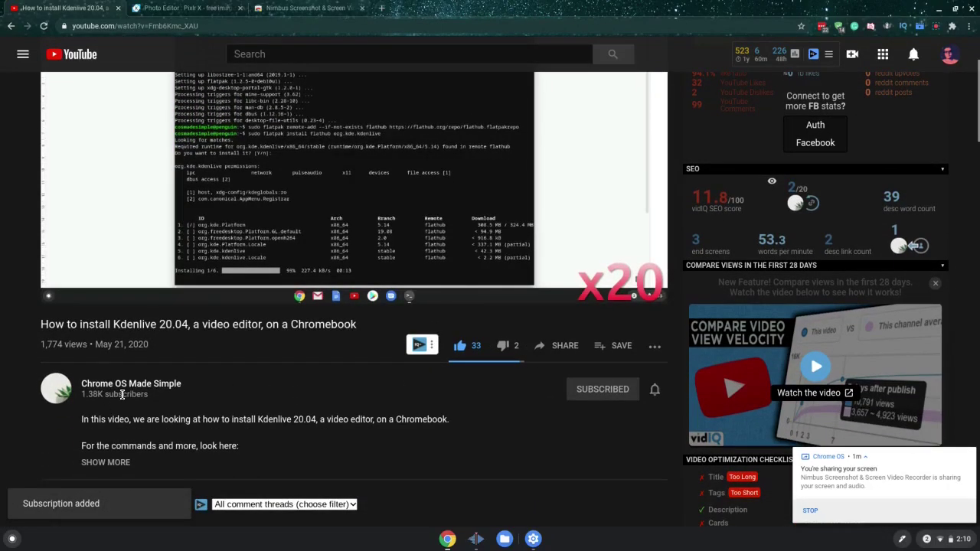
{"action": "scroll", "coordinate": [123, 388], "scroll_direction": "up", "scroll_amount": 1}
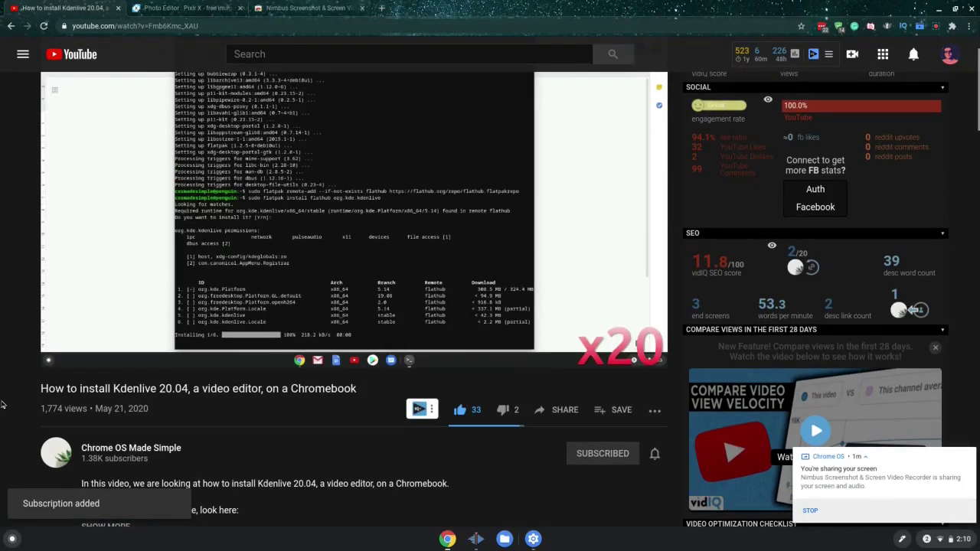
{"action": "scroll", "coordinate": [7, 398], "scroll_direction": "down", "scroll_amount": 1}
{"action": "scroll", "coordinate": [21, 379], "scroll_direction": "up", "scroll_amount": 1}
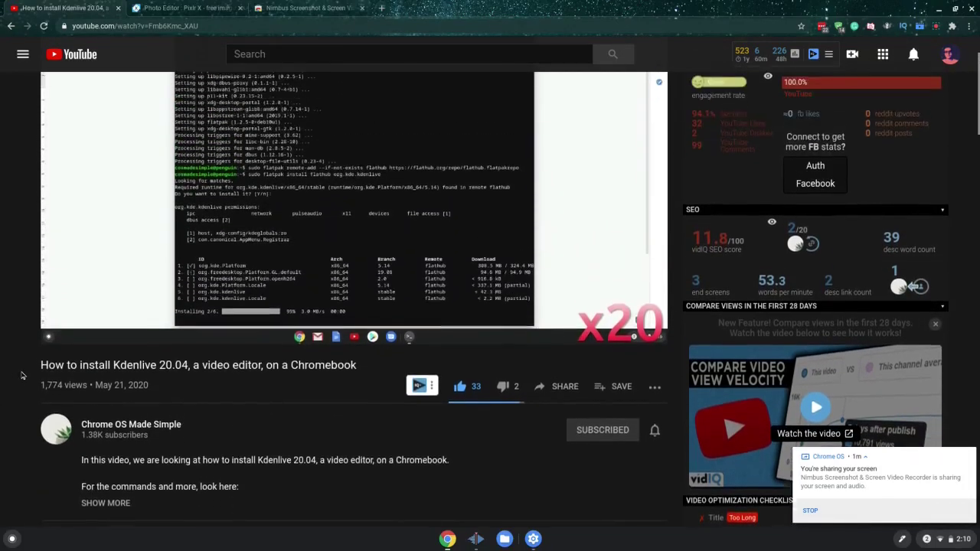
{"action": "scroll", "coordinate": [50, 350], "scroll_direction": "up", "scroll_amount": 1}
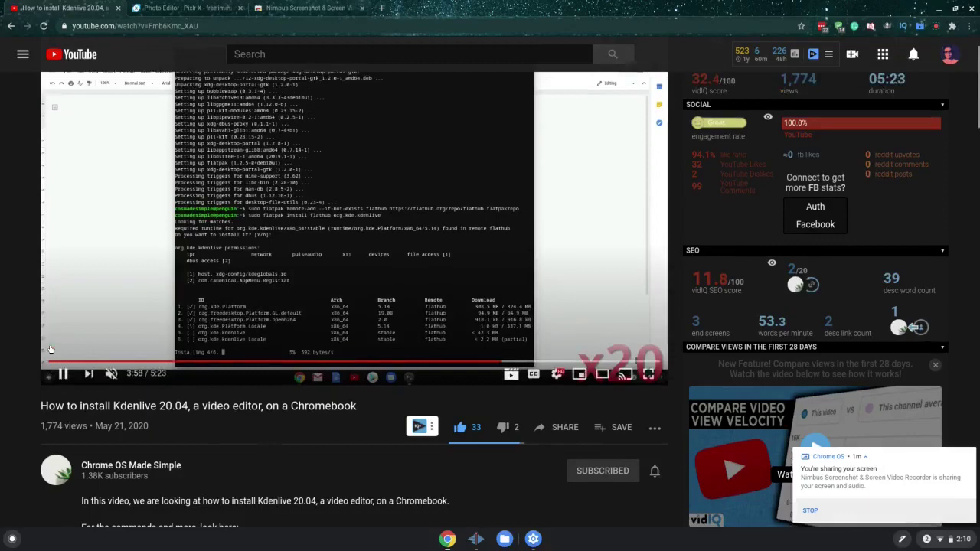
{"action": "scroll", "coordinate": [50, 350], "scroll_direction": "up", "scroll_amount": 1}
{"action": "left_click", "coordinate": [550, 416]}
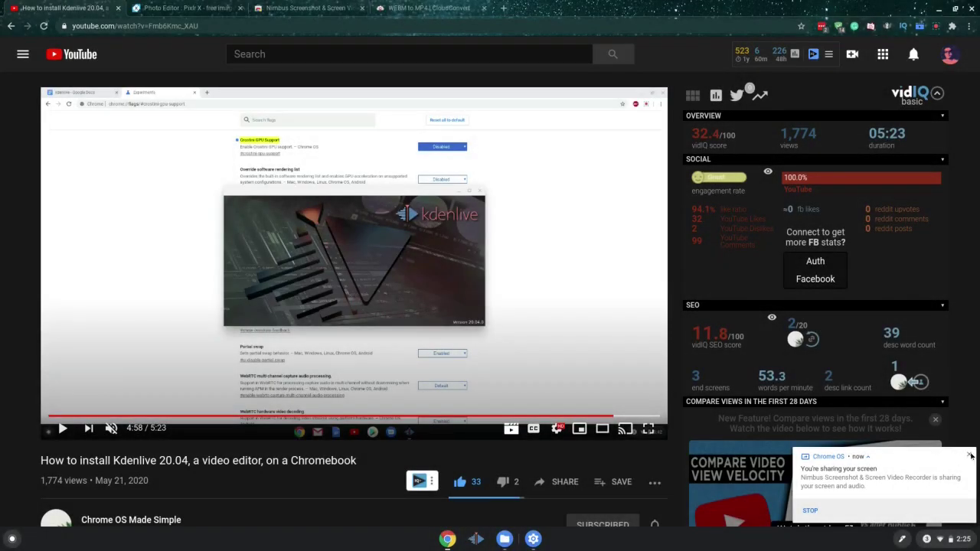
Dismiss the screen-sharing notification and show the Linux files folder in Files
{"action": "left_click", "coordinate": [970, 456]}
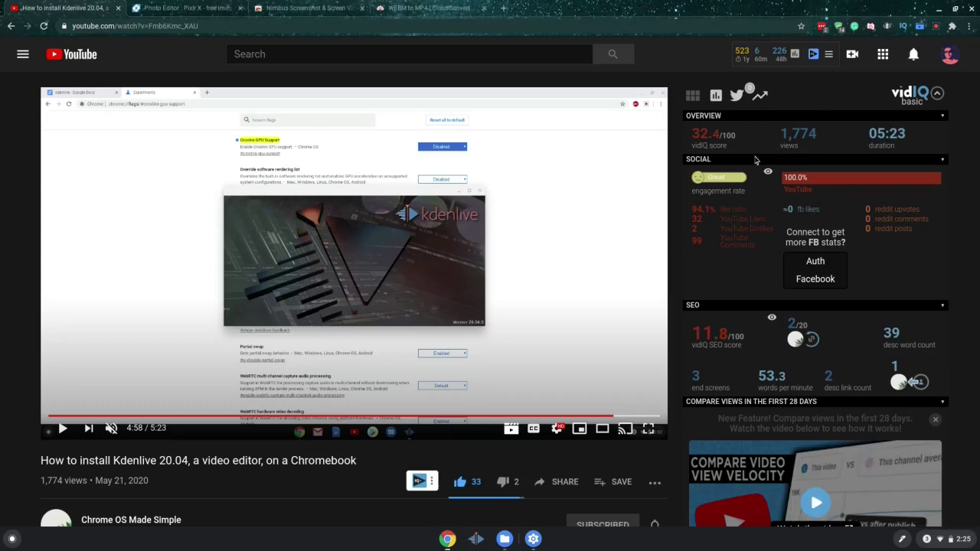
{"action": "left_click", "coordinate": [503, 540]}
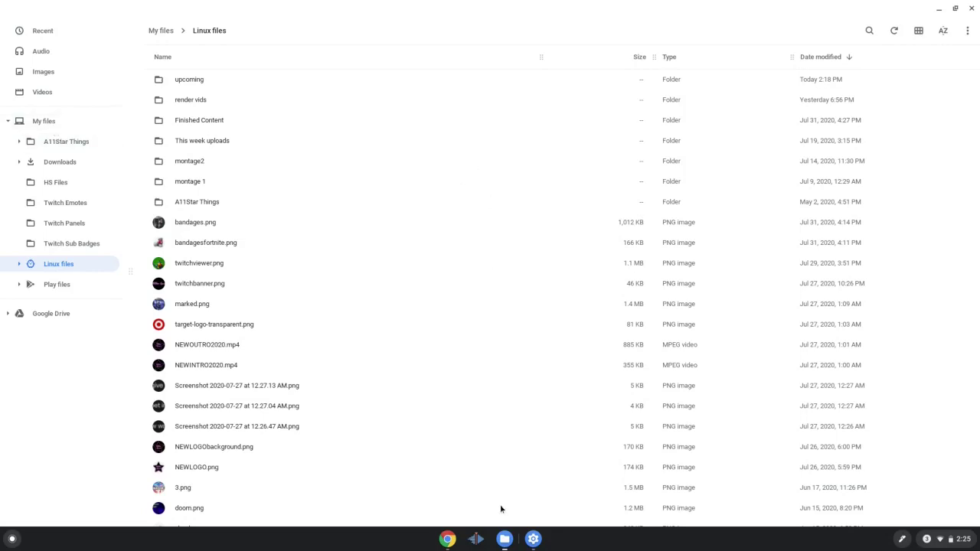
Launch Kdenlive and lower the timeline splitter to enlarge the monitors
{"action": "left_click", "coordinate": [475, 540]}
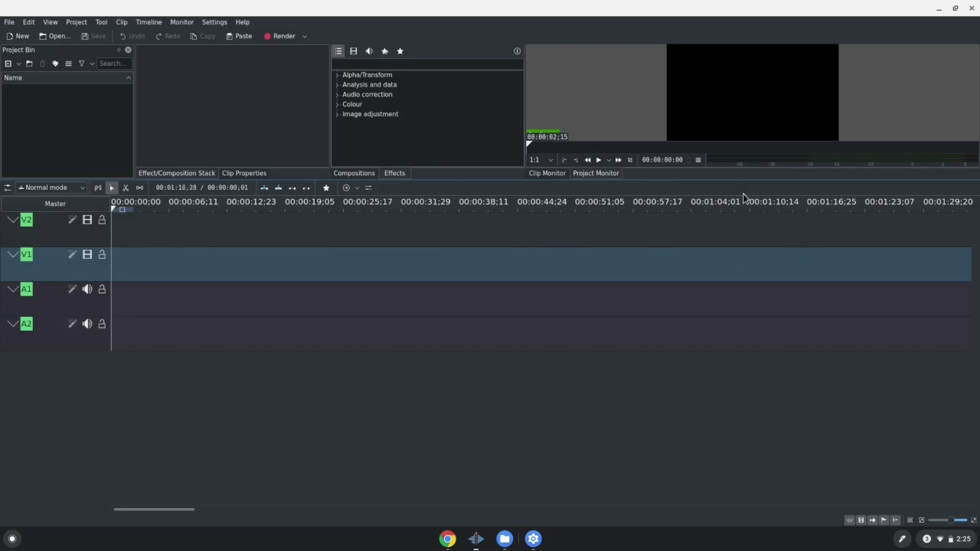
{"action": "left_click_drag", "start_coordinate": [721, 220], "coordinate": [696, 337]}
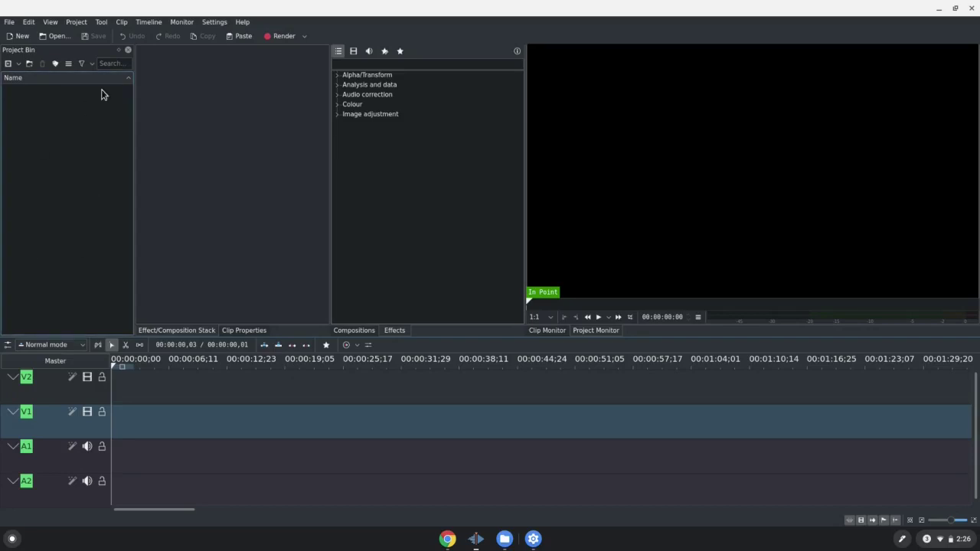
Import aimassistontop.mp4 from the upcoming folder into the Project Bin
{"action": "double_click", "coordinate": [77, 196]}
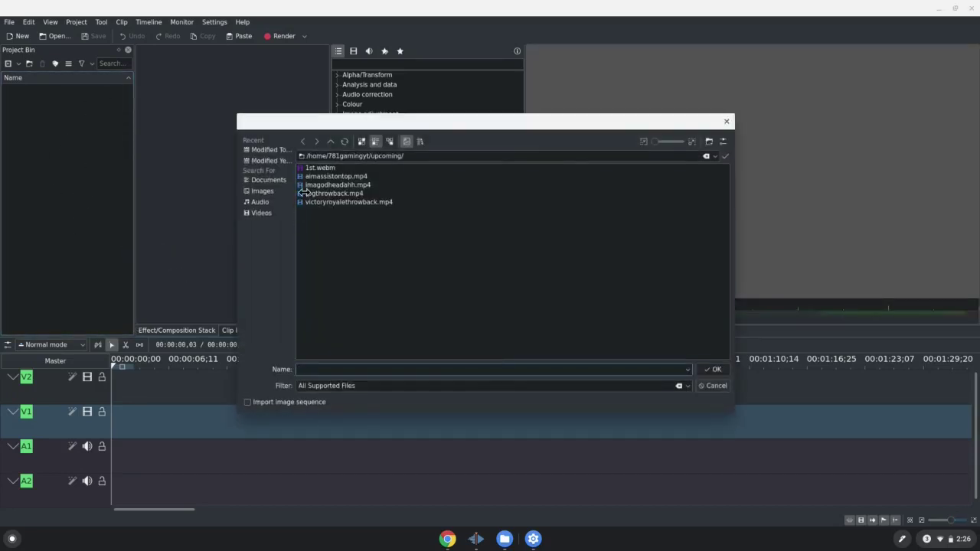
{"action": "left_click", "coordinate": [330, 142]}
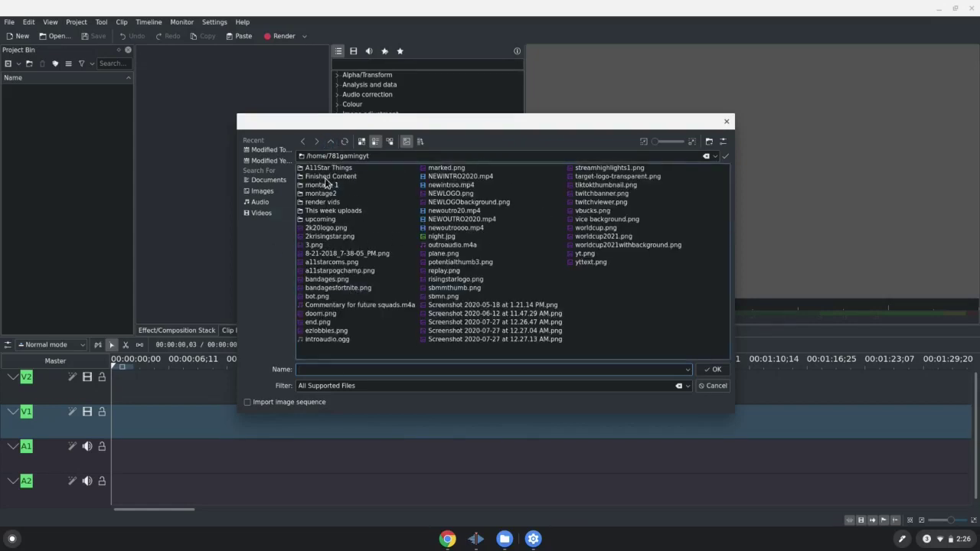
{"action": "double_click", "coordinate": [320, 221]}
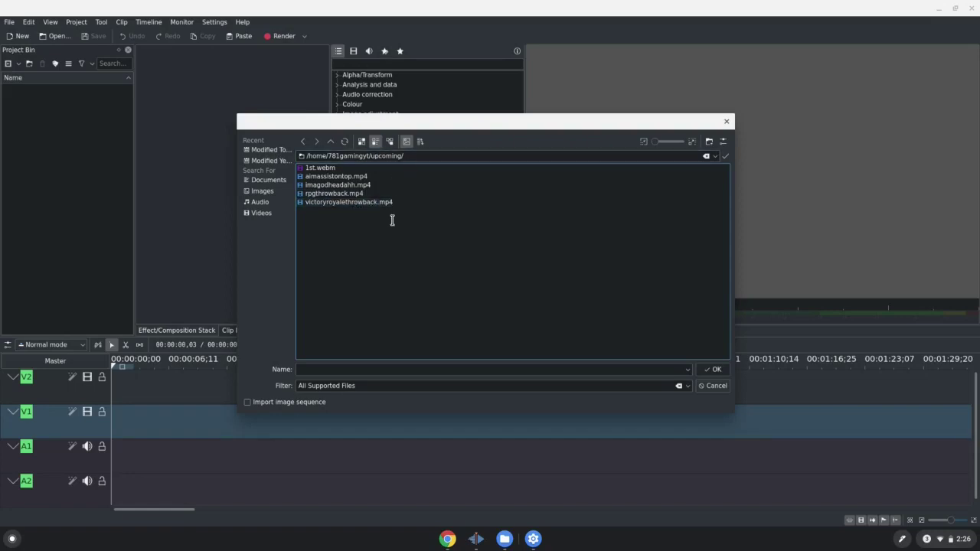
{"action": "left_click", "coordinate": [343, 178]}
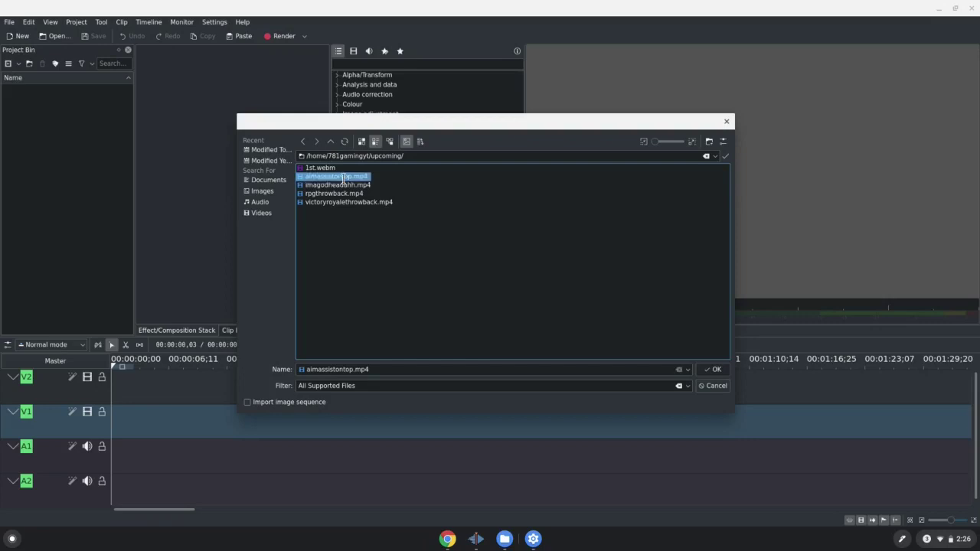
{"action": "left_click", "coordinate": [703, 371]}
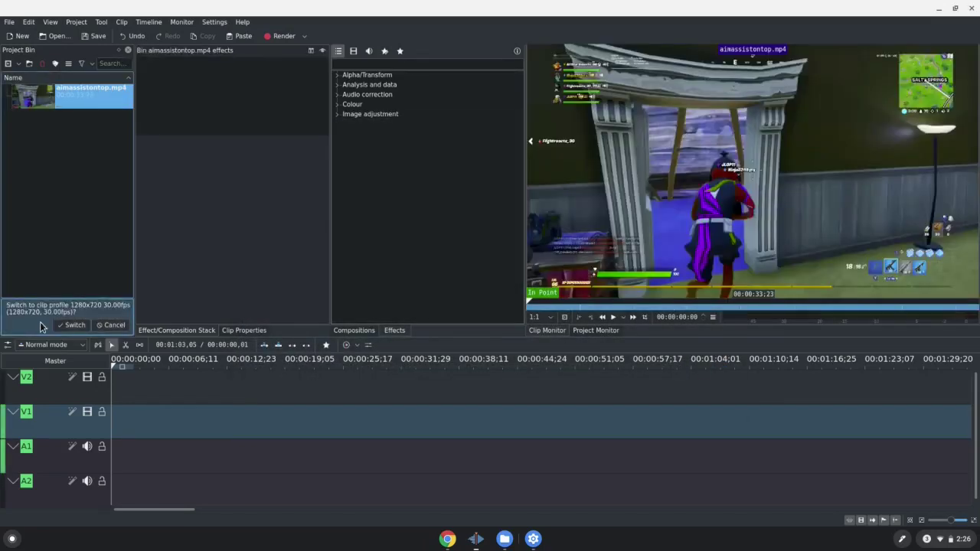
Switch the project to 1280x720 30fps, place aimassistontop.mp4 at 00:00:00, and scrub through it
{"action": "left_click", "coordinate": [65, 325]}
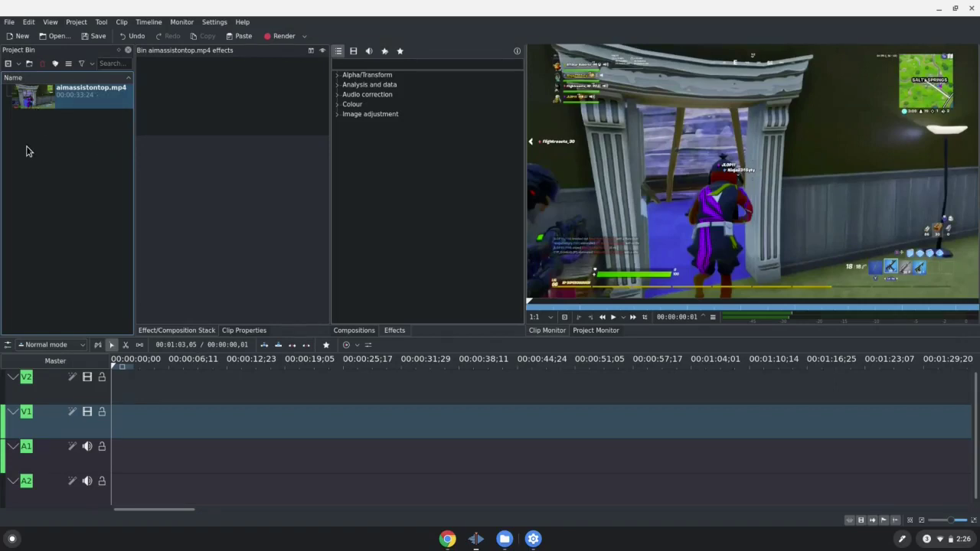
{"action": "left_click_drag", "start_coordinate": [33, 106], "coordinate": [111, 427]}
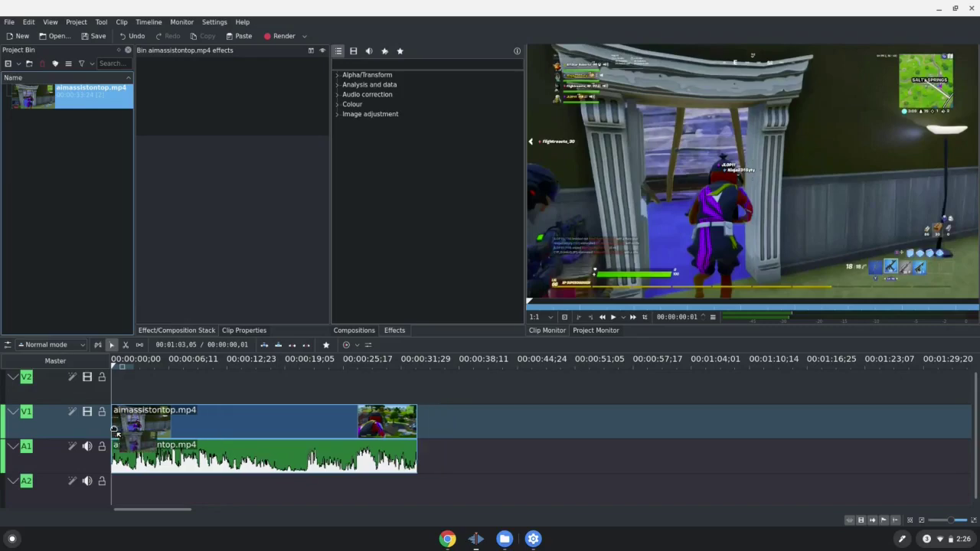
{"action": "left_click", "coordinate": [184, 402]}
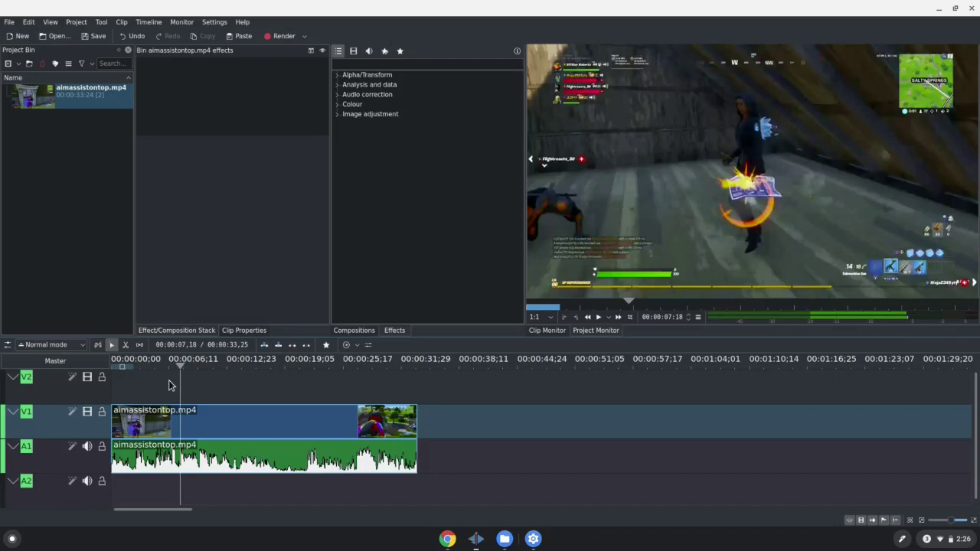
{"action": "left_click_drag", "start_coordinate": [181, 380], "coordinate": [203, 393]}
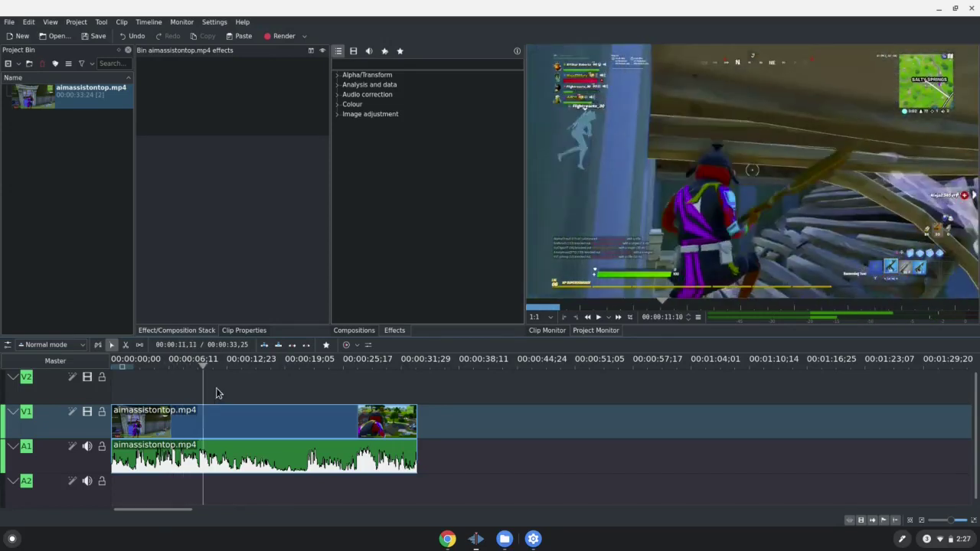
{"action": "left_click_drag", "start_coordinate": [216, 388], "coordinate": [337, 384]}
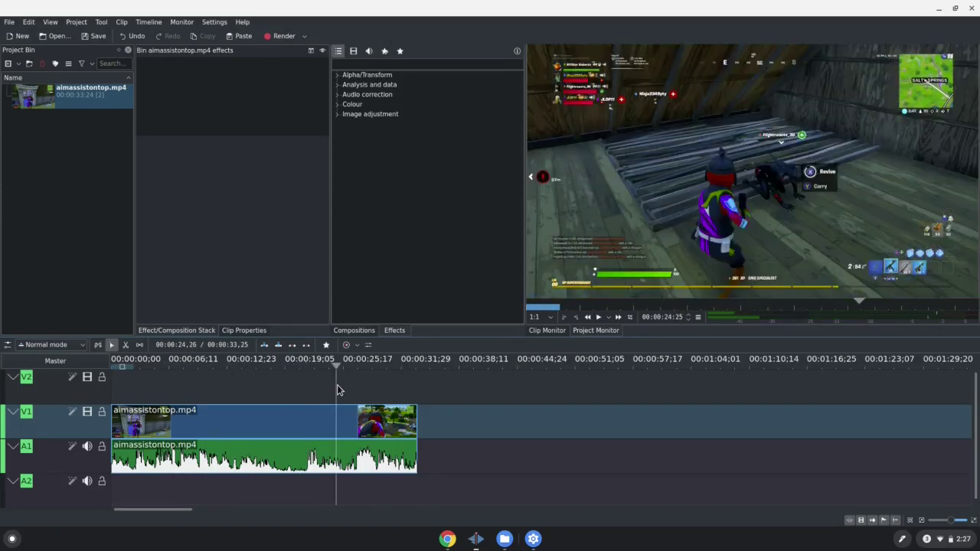
Apply the Audio correction Gain effect at 50% to the aimassistontop.mp4 audio clip
{"action": "left_click", "coordinate": [338, 76]}
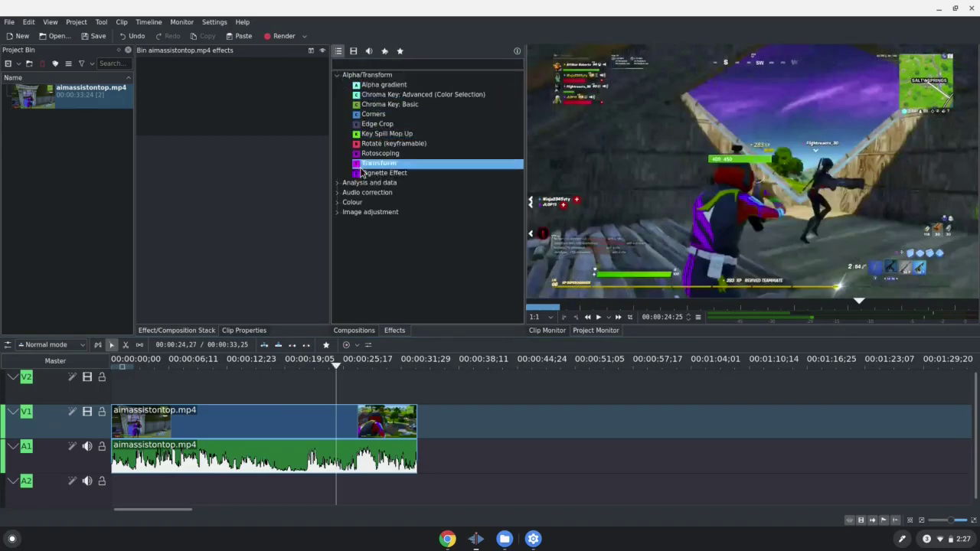
{"action": "left_click", "coordinate": [337, 76]}
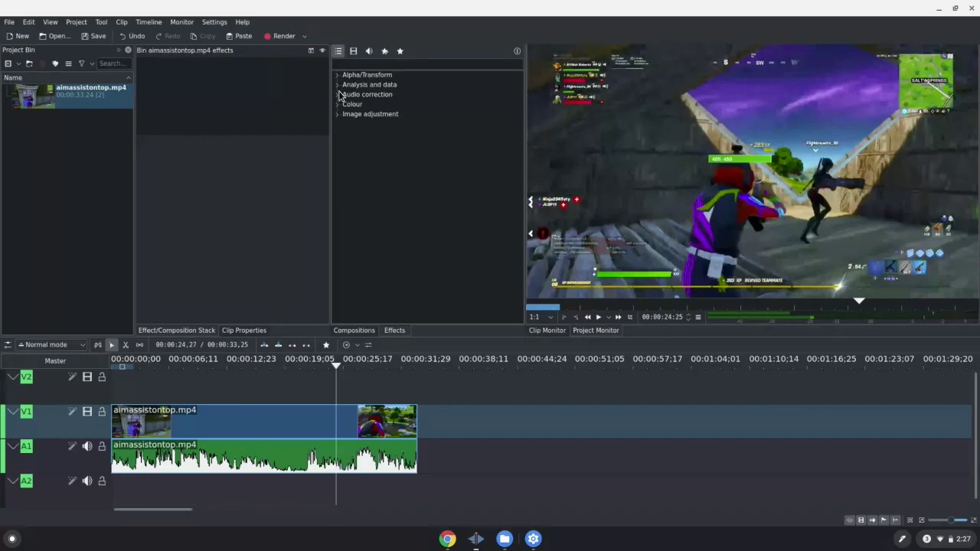
{"action": "left_click", "coordinate": [339, 88]}
{"action": "left_click", "coordinate": [338, 88]}
{"action": "left_click", "coordinate": [338, 94]}
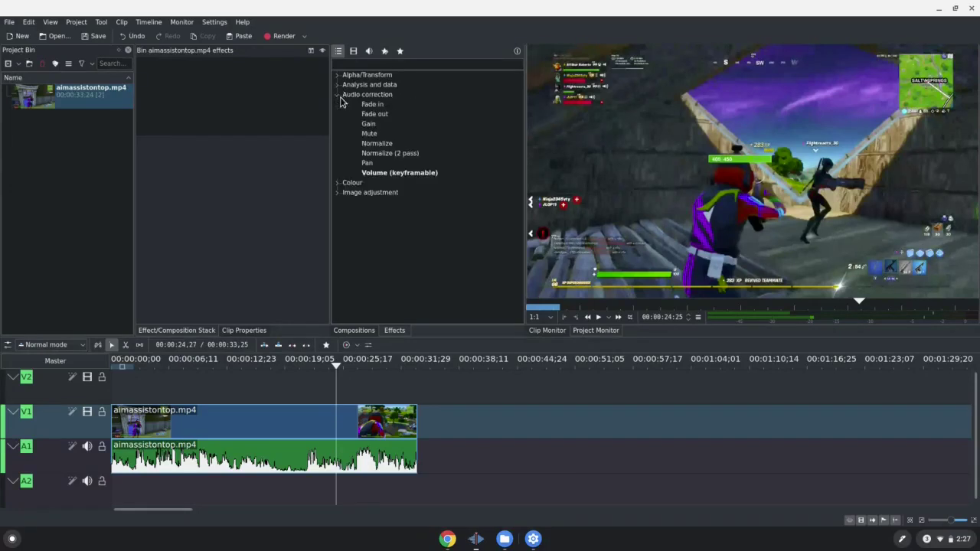
{"action": "left_click", "coordinate": [373, 125]}
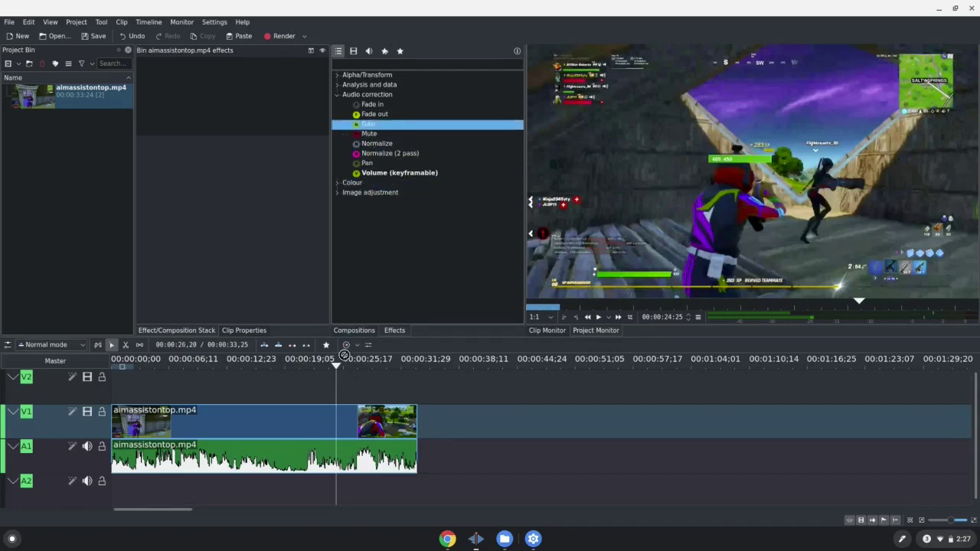
{"action": "left_click", "coordinate": [291, 468]}
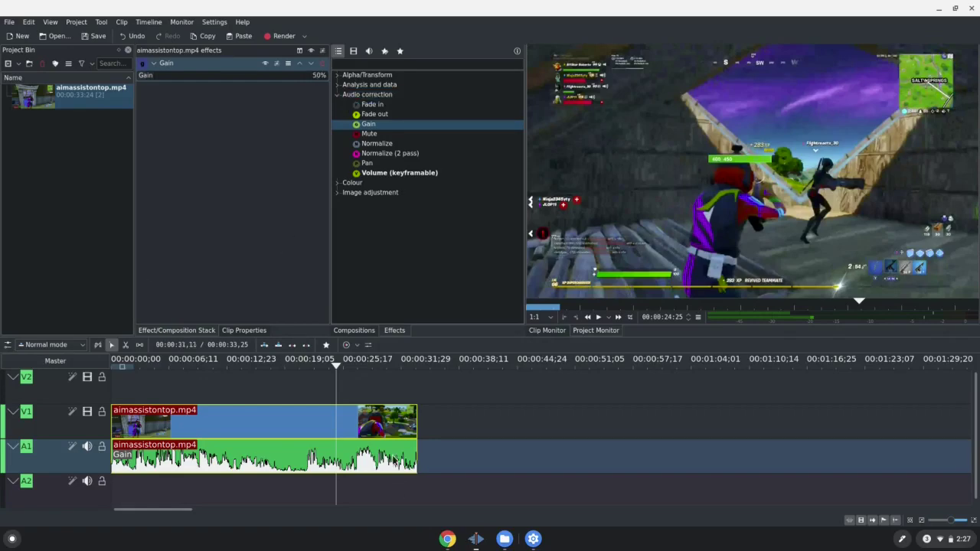
{"action": "left_click_drag", "start_coordinate": [340, 386], "coordinate": [231, 394]}
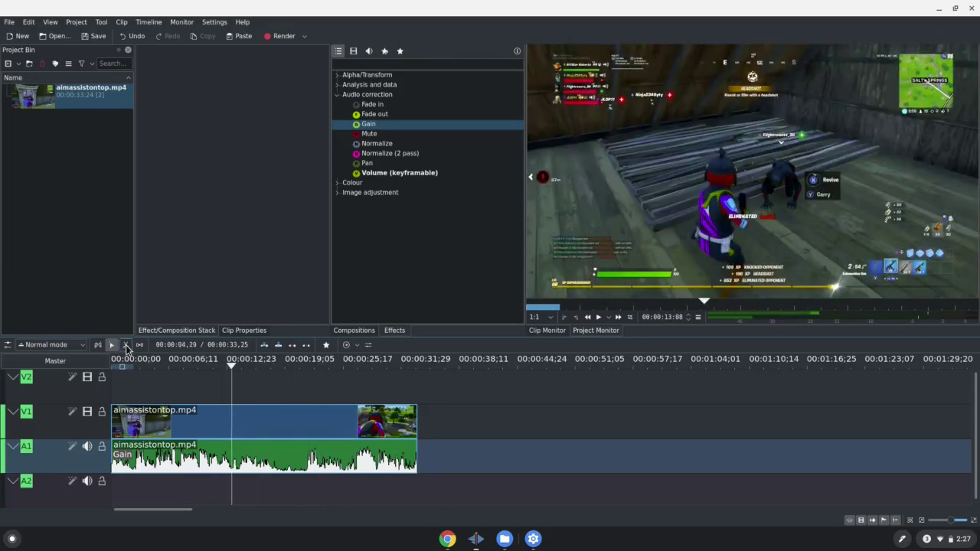
Razor-cut the gameplay clip at about 13 seconds and delete the part after it
{"action": "left_click", "coordinate": [125, 345]}
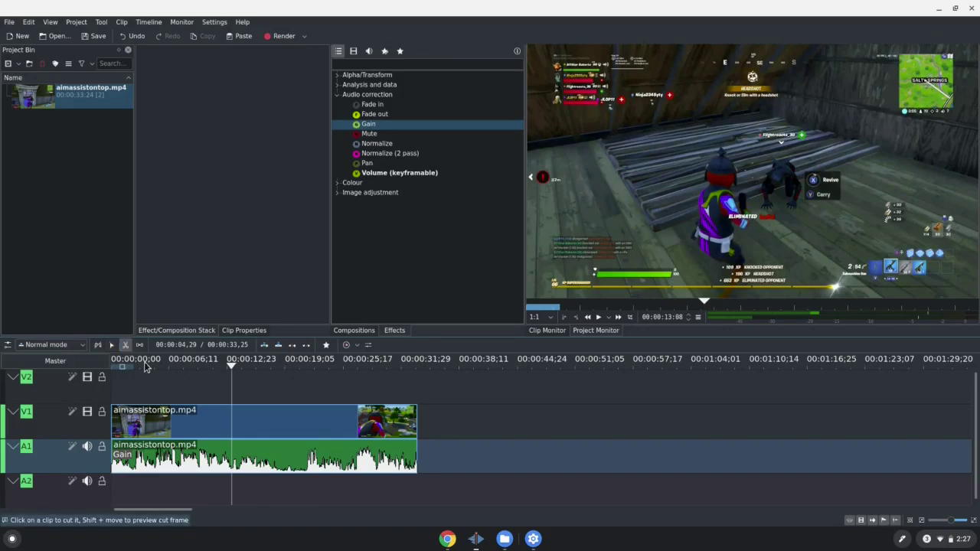
{"action": "left_click", "coordinate": [233, 420]}
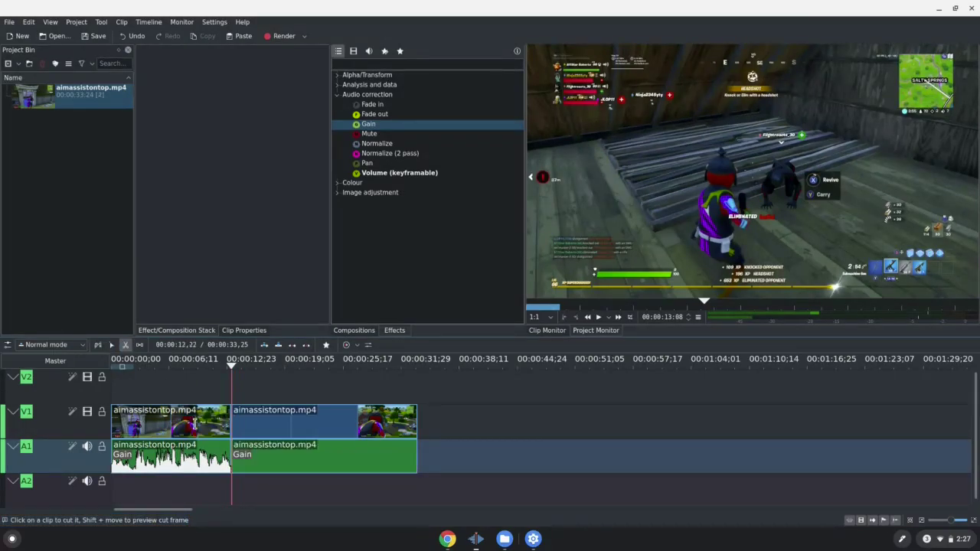
{"action": "left_click", "coordinate": [111, 345]}
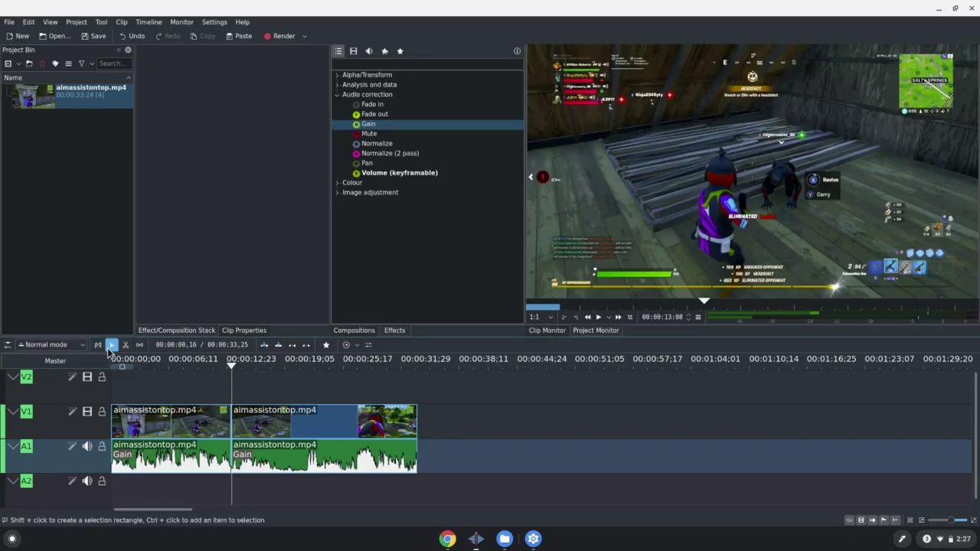
{"action": "right_click", "coordinate": [283, 425]}
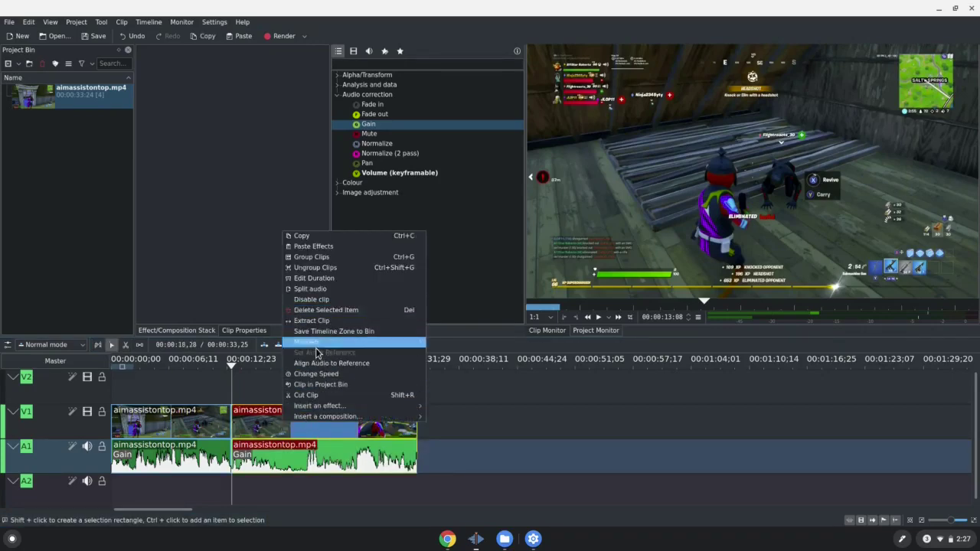
{"action": "left_click", "coordinate": [330, 311]}
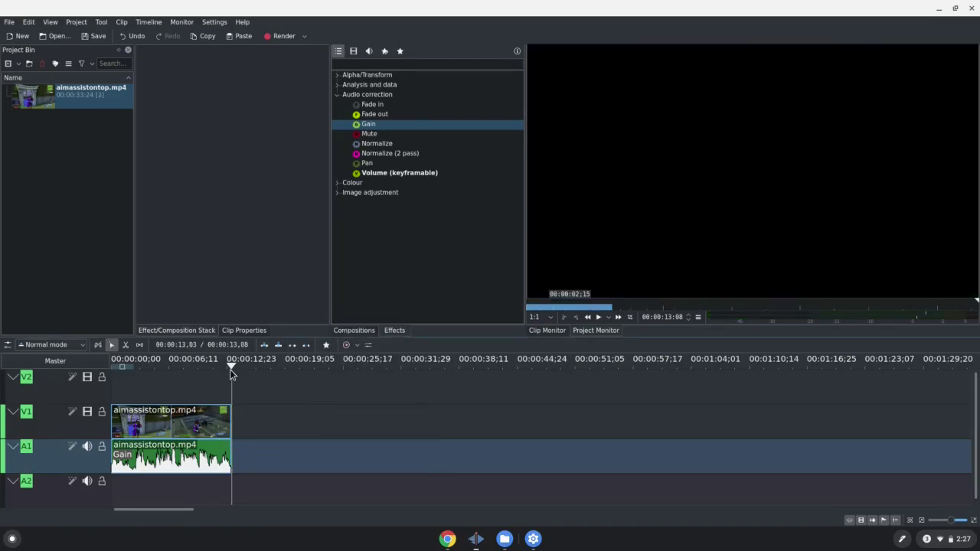
{"action": "left_click_drag", "start_coordinate": [230, 369], "coordinate": [172, 389]}
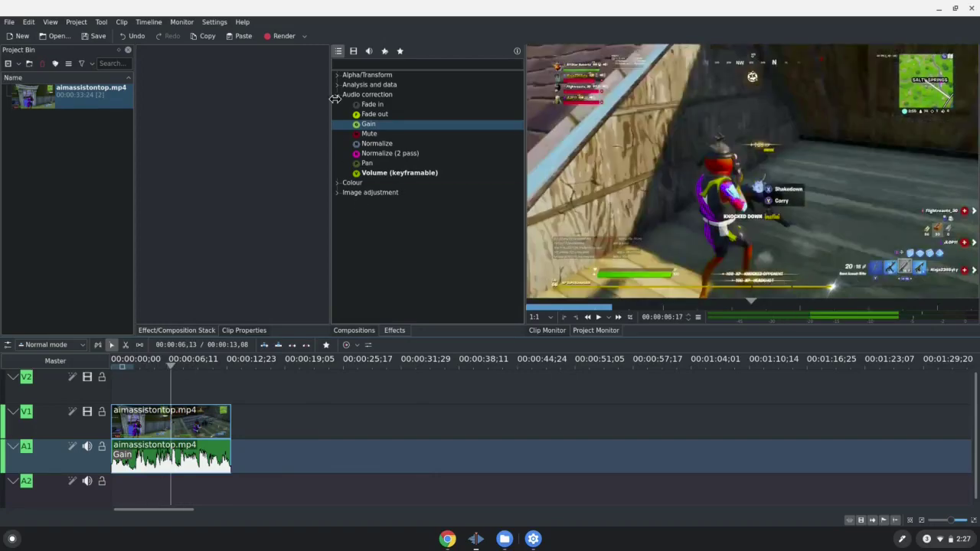
{"action": "left_click", "coordinate": [383, 136]}
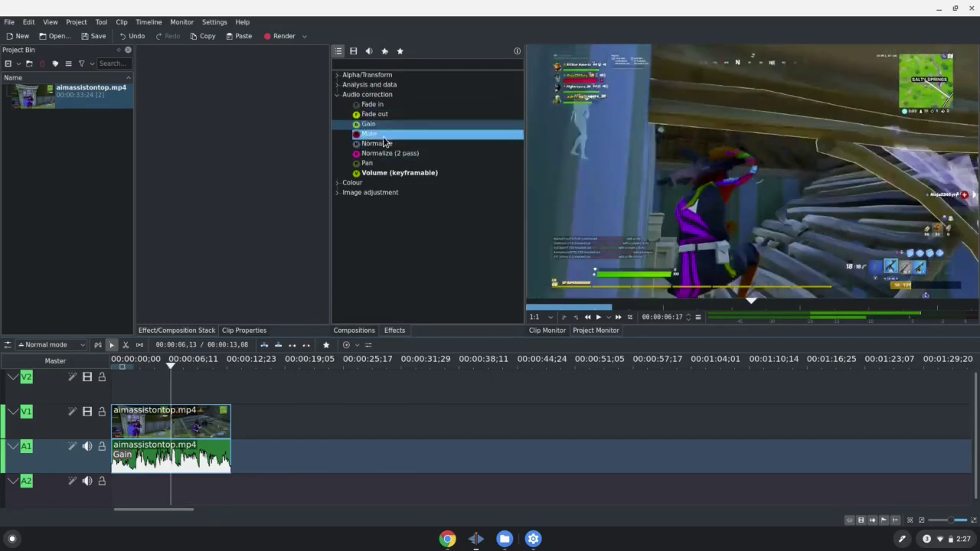
{"action": "left_click", "coordinate": [371, 125]}
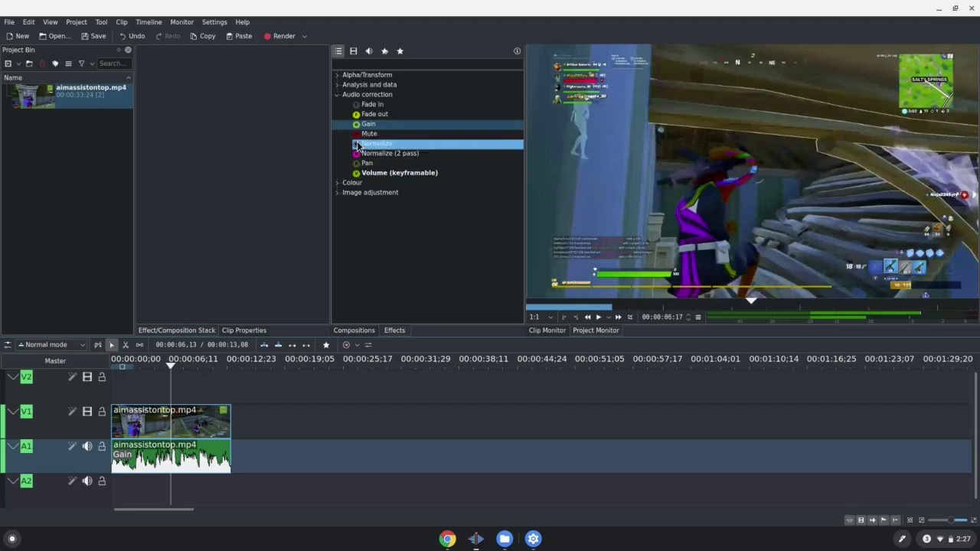
{"action": "left_click", "coordinate": [338, 95]}
{"action": "left_click", "coordinate": [339, 105]}
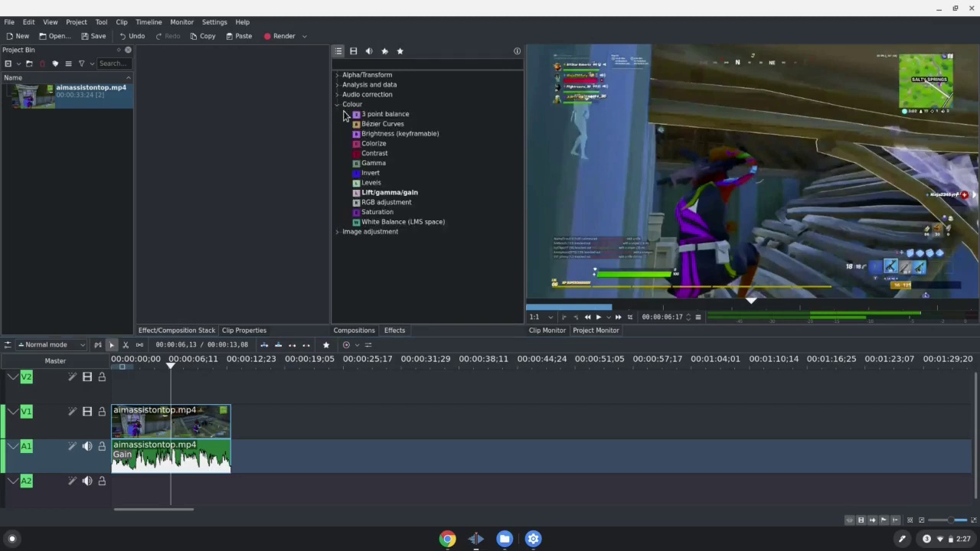
{"action": "left_click", "coordinate": [377, 154]}
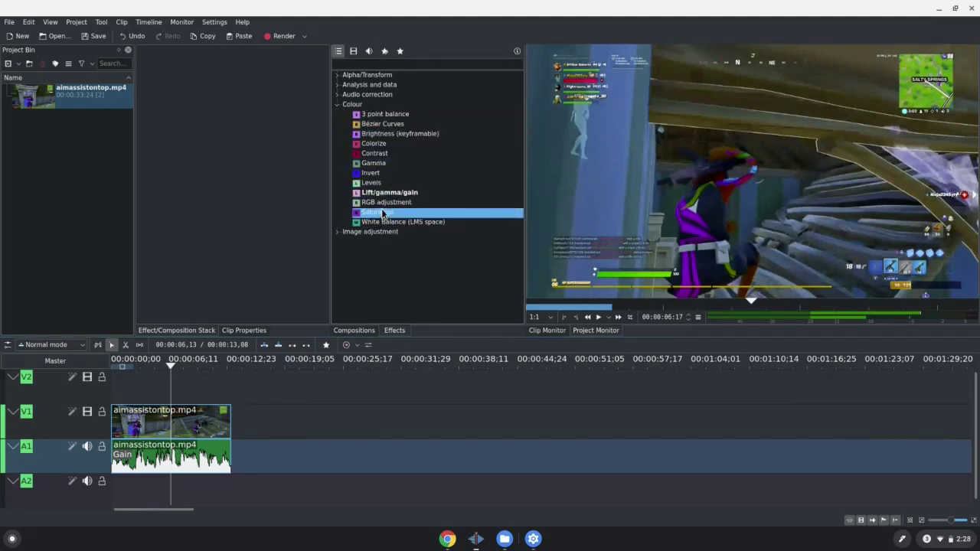
{"action": "left_click", "coordinate": [337, 105]}
{"action": "left_click", "coordinate": [338, 113]}
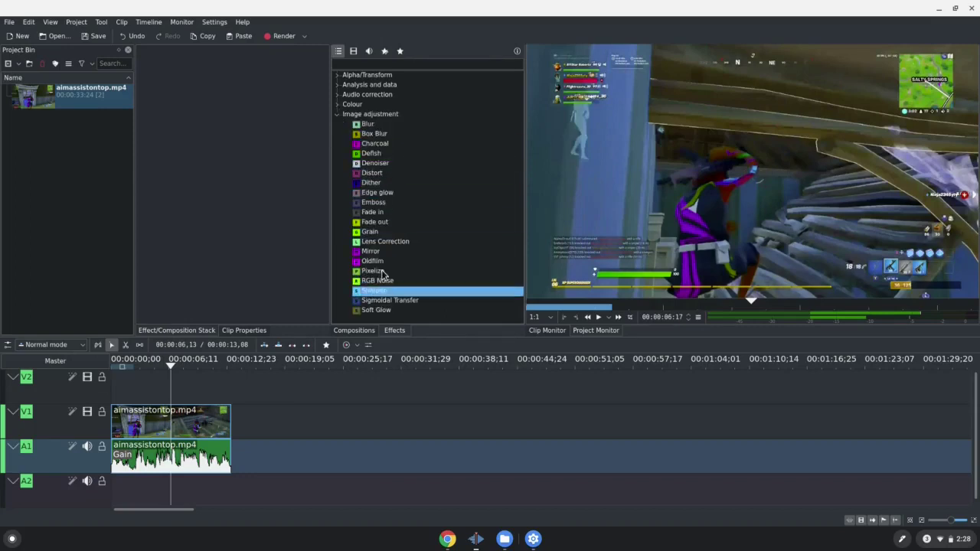
{"action": "left_click", "coordinate": [338, 114]}
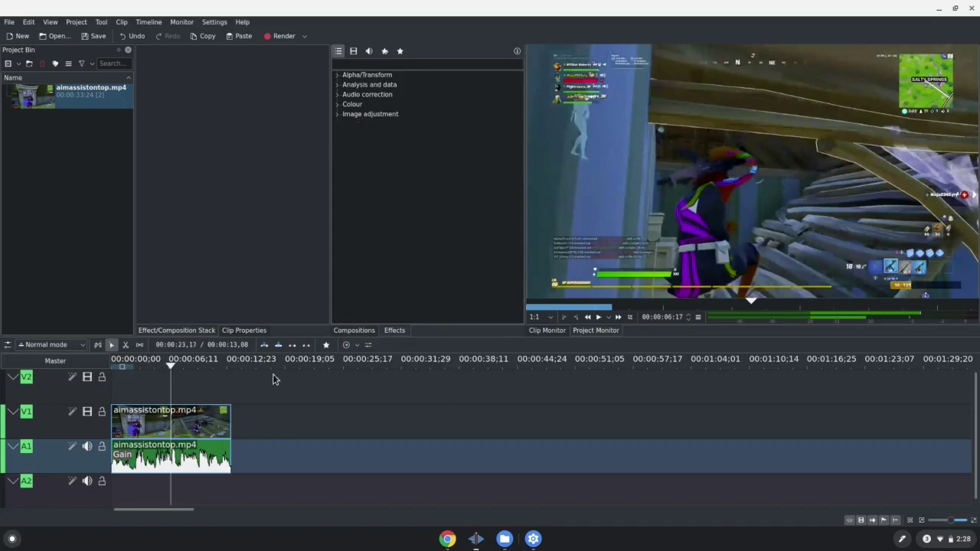
Import newoutro20.mp4 from the home folder into the Project Bin
{"action": "left_click_drag", "start_coordinate": [171, 368], "coordinate": [218, 381]}
{"action": "double_click", "coordinate": [64, 216]}
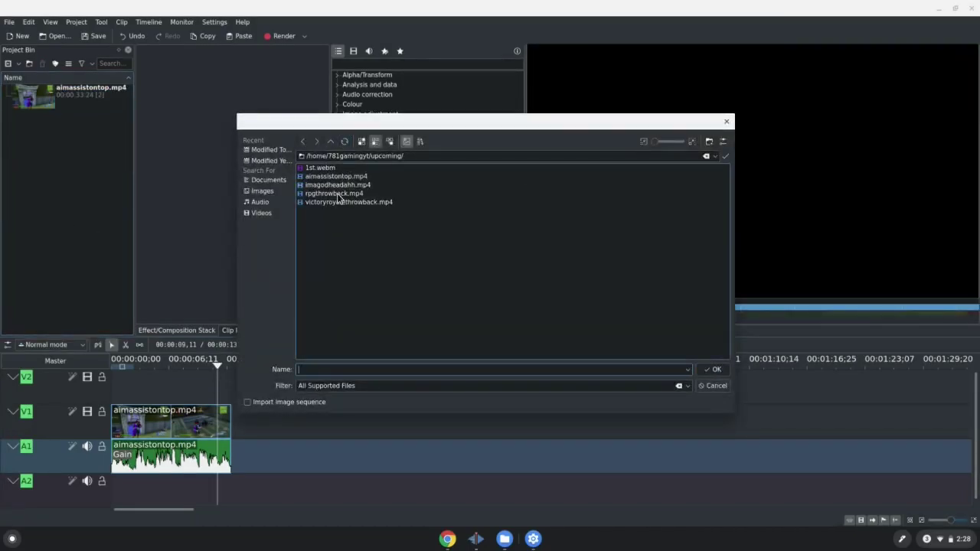
{"action": "left_click", "coordinate": [330, 141]}
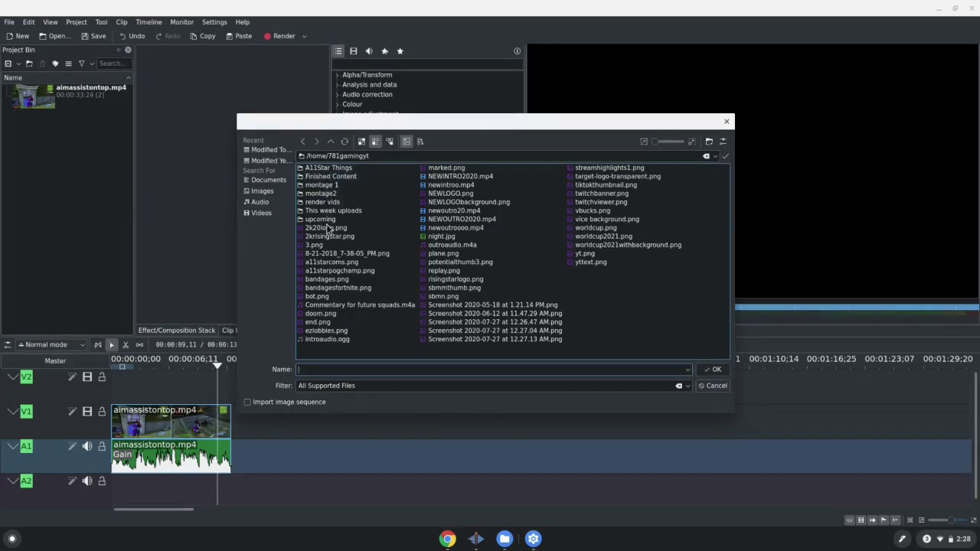
{"action": "left_click", "coordinate": [456, 211]}
{"action": "left_click", "coordinate": [712, 369]}
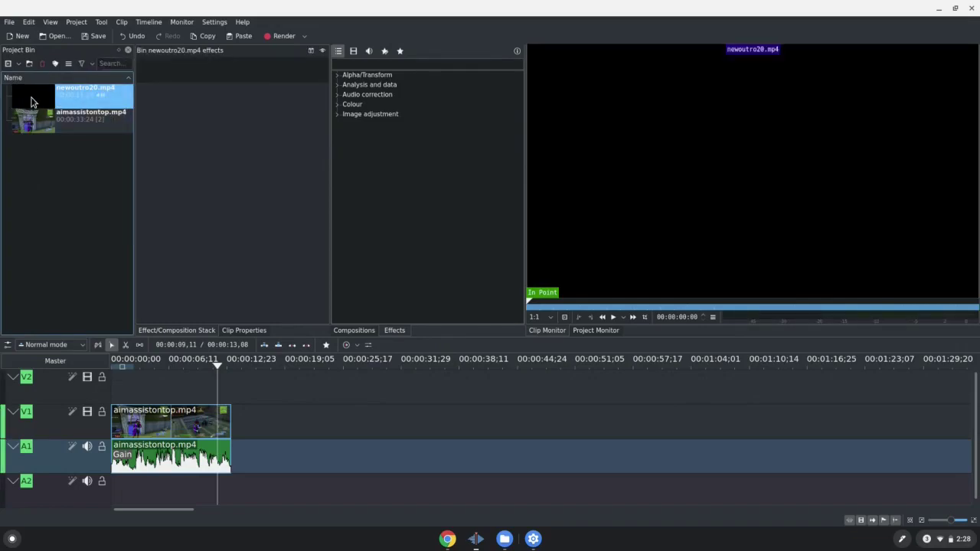
Place newoutro20.mp4 on the timeline directly after the gameplay clip
{"action": "left_click_drag", "start_coordinate": [31, 101], "coordinate": [234, 434]}
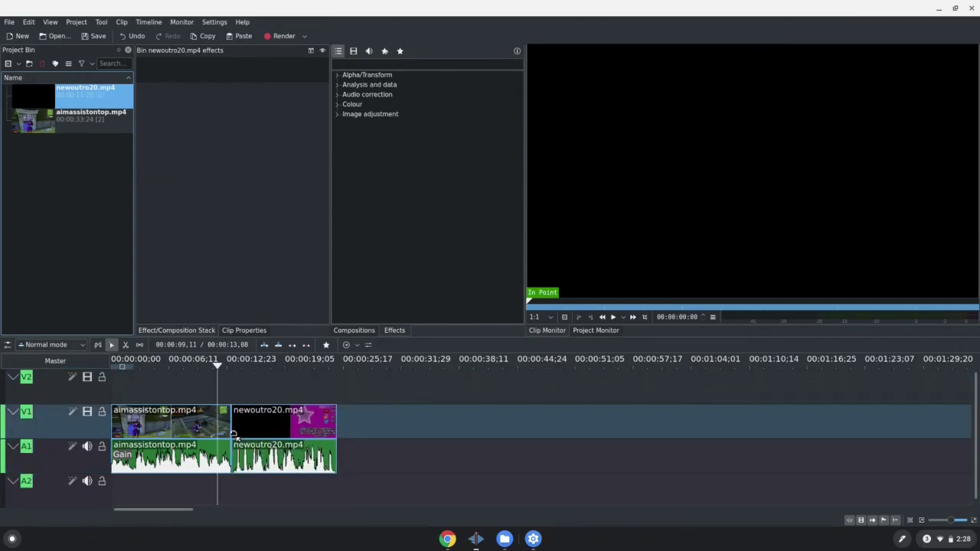
{"action": "left_click", "coordinate": [236, 391]}
{"action": "key", "text": "Left"}
{"action": "key", "text": "Left"}
{"action": "key", "text": "Left"}
{"action": "key", "text": "Left"}
{"action": "key", "text": "Left"}
{"action": "key", "text": "Left"}
{"action": "key", "text": "Left"}
{"action": "key", "text": "Left"}
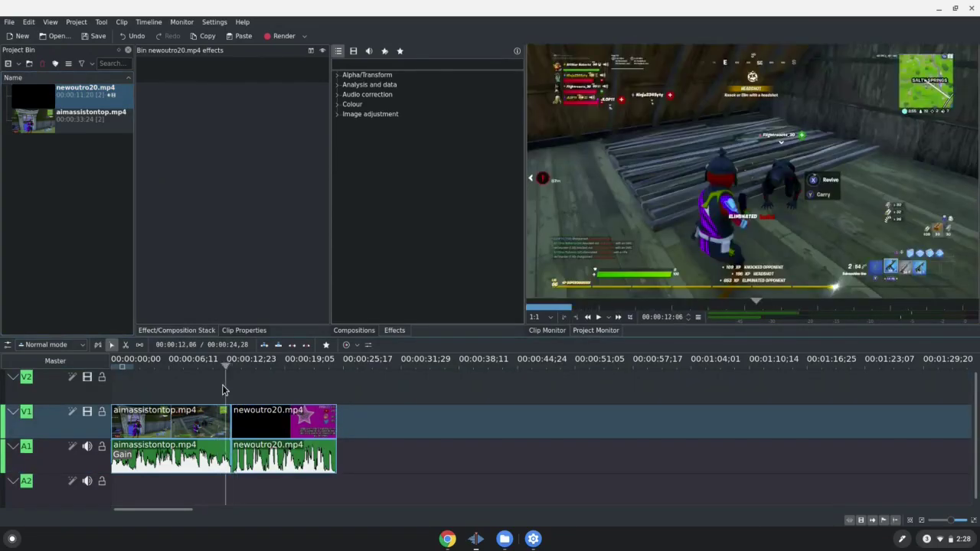
{"action": "mouse_move", "coordinate": [237, 390]}
{"action": "left_mouse_down"}
{"action": "mouse_move", "coordinate": [258, 385]}
{"action": "mouse_move", "coordinate": [212, 387]}
{"action": "mouse_move", "coordinate": [257, 385]}
{"action": "mouse_move", "coordinate": [217, 393]}
{"action": "mouse_move", "coordinate": [234, 392]}
{"action": "left_mouse_up"}
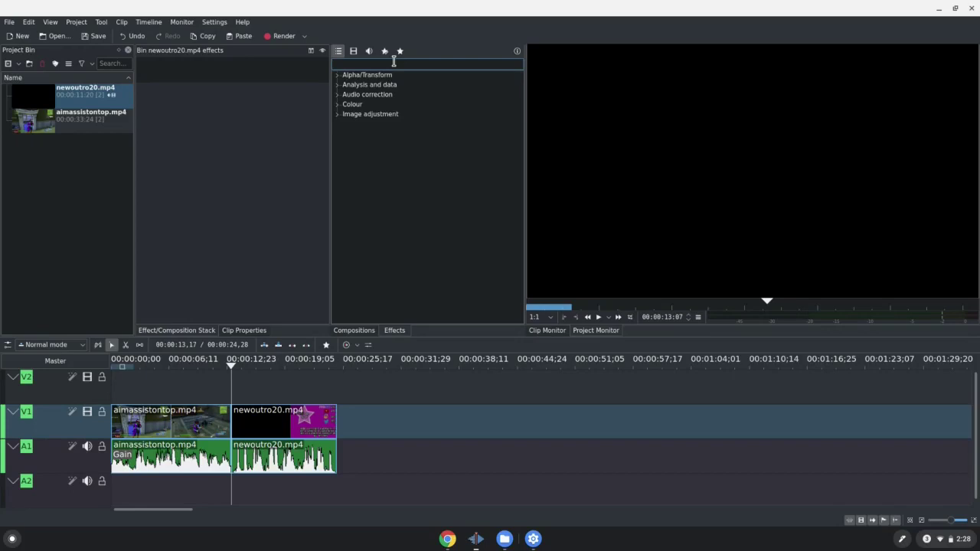
Give the outro audio Fade in and Fade out, with a shorter fade-in, plus a video Fade in
{"action": "left_click", "coordinate": [393, 61]}
{"action": "type", "text": "fade"}
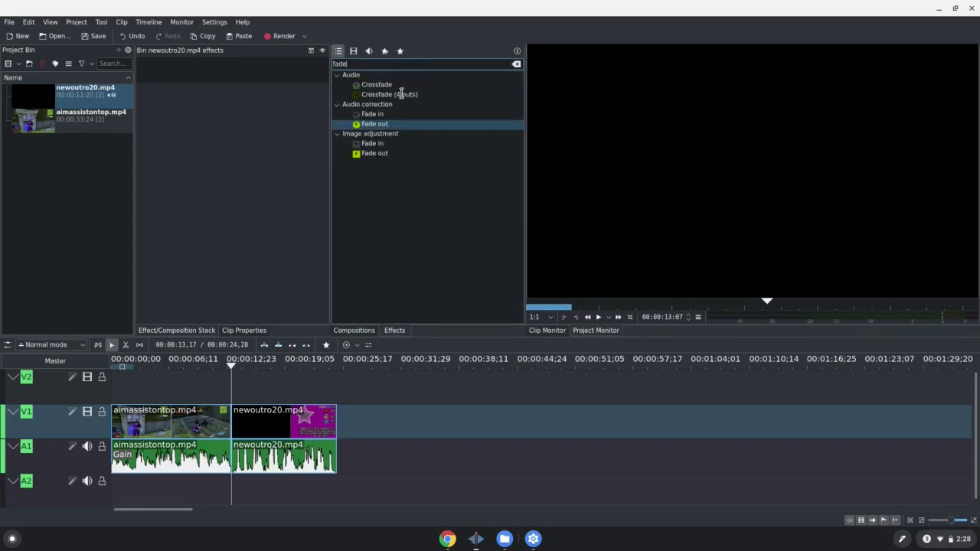
{"action": "left_click", "coordinate": [387, 116]}
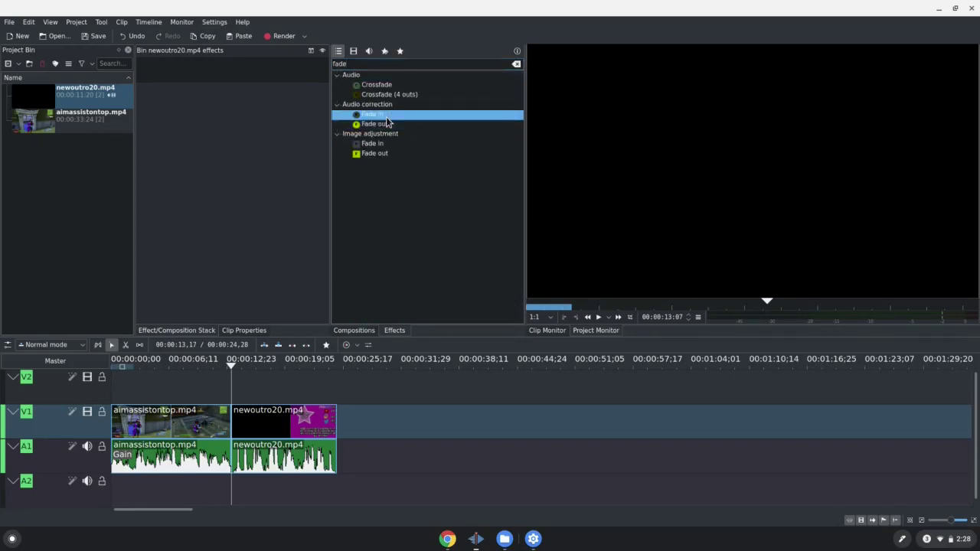
{"action": "left_click_drag", "start_coordinate": [351, 209], "coordinate": [279, 456]}
{"action": "left_click", "coordinate": [375, 126]}
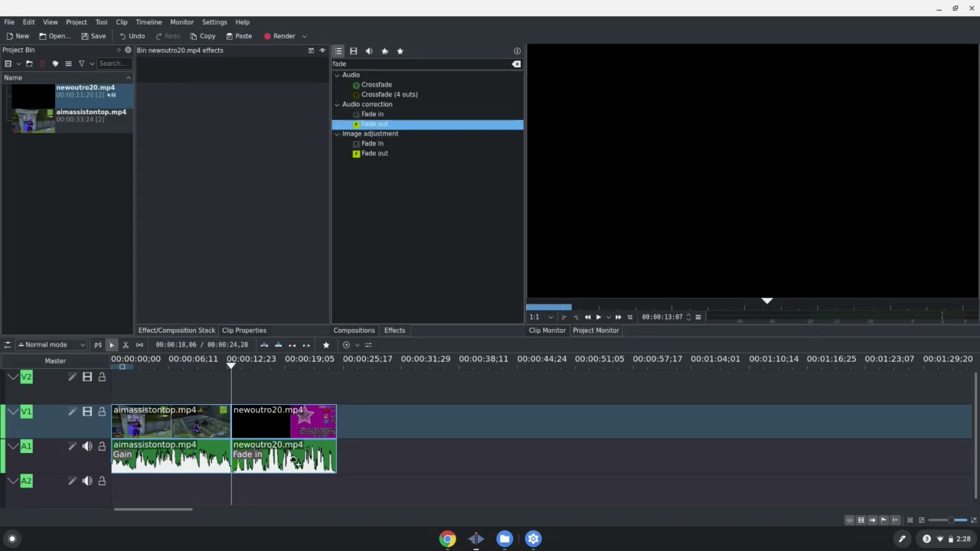
{"action": "left_click_drag", "start_coordinate": [293, 465], "coordinate": [311, 443]}
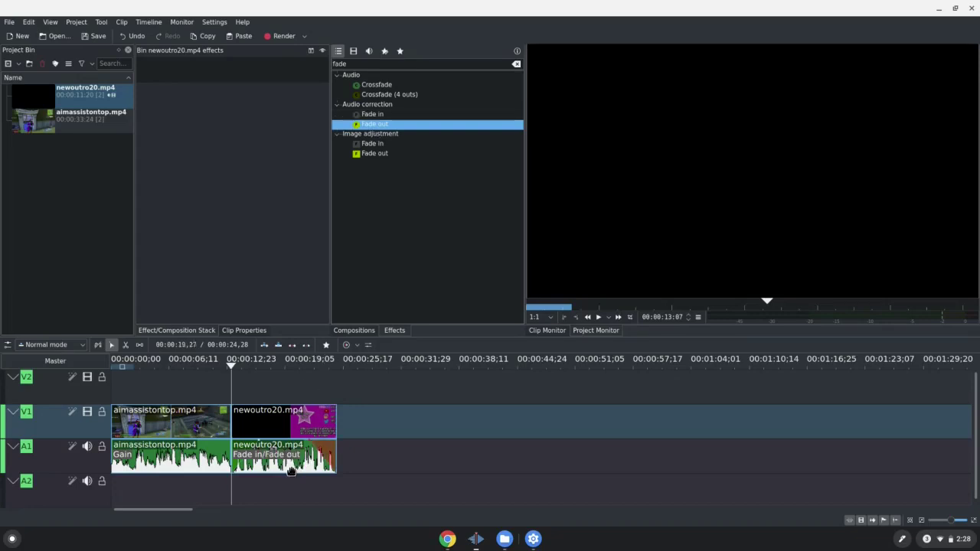
{"action": "left_click", "coordinate": [291, 471]}
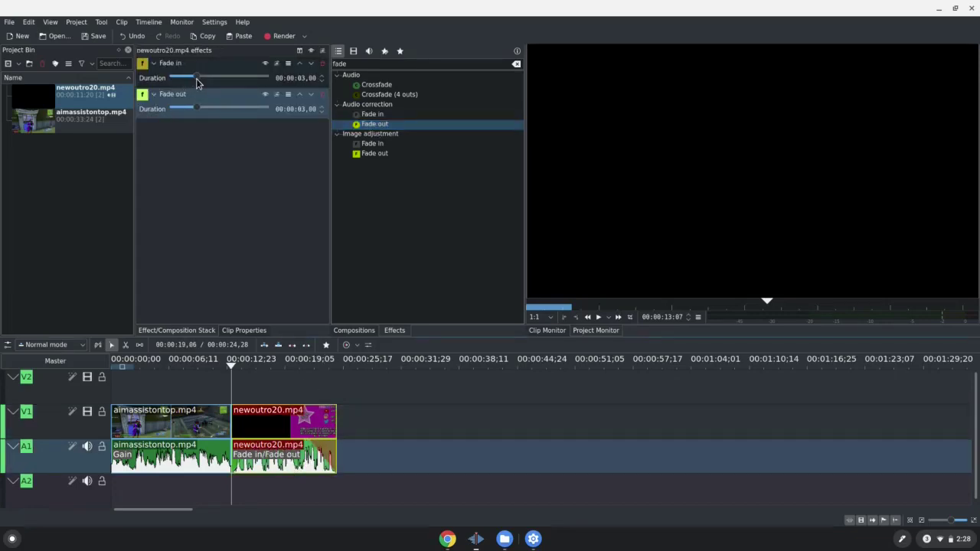
{"action": "left_click_drag", "start_coordinate": [196, 78], "coordinate": [198, 111]}
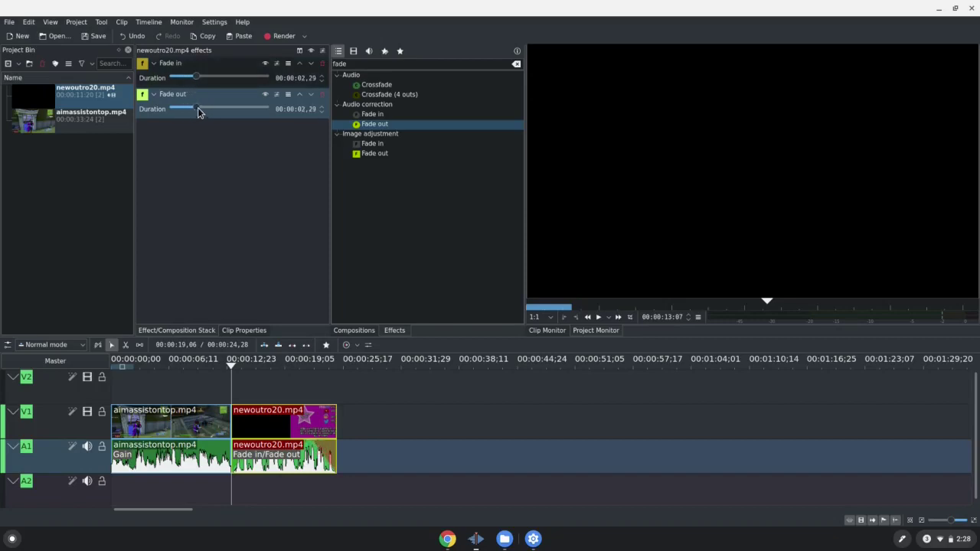
{"action": "left_click", "coordinate": [373, 143]}
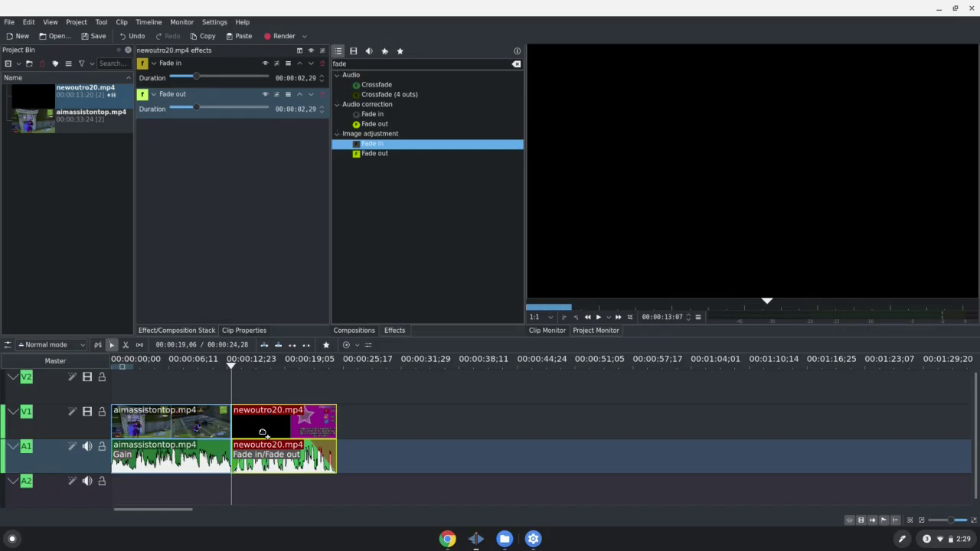
{"action": "left_click_drag", "start_coordinate": [263, 433], "coordinate": [263, 433]}
Play back the transition from the gameplay clip into the outro
{"action": "left_click", "coordinate": [229, 375]}
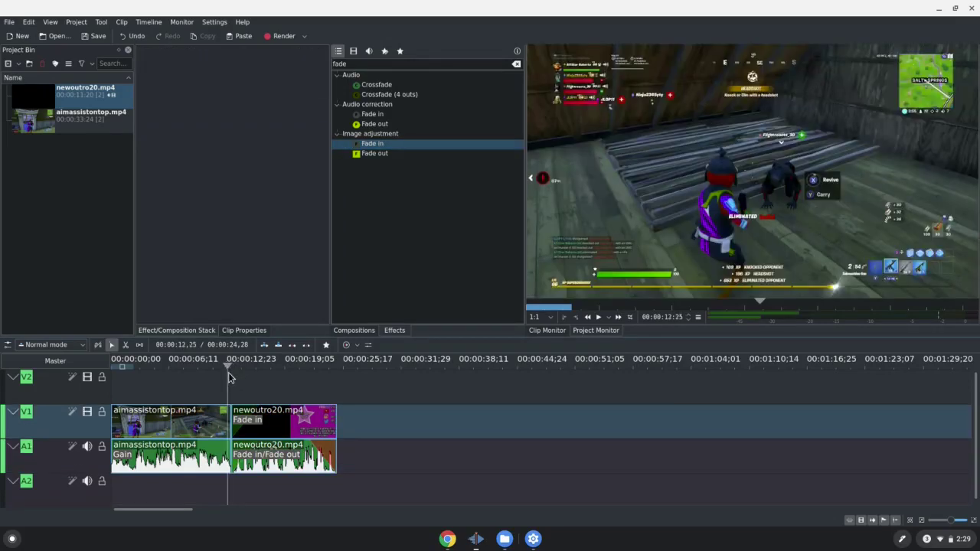
{"action": "key", "text": "space"}
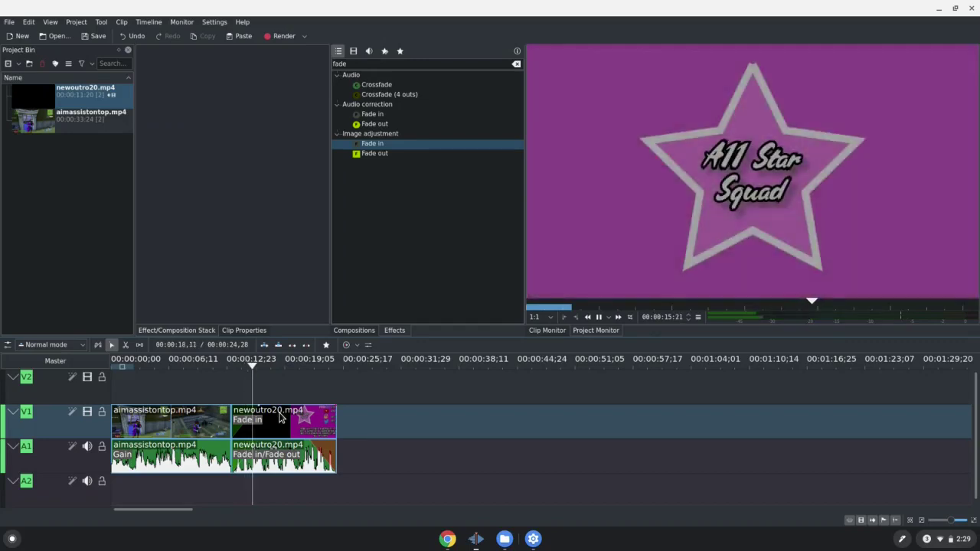
{"action": "key", "text": "space"}
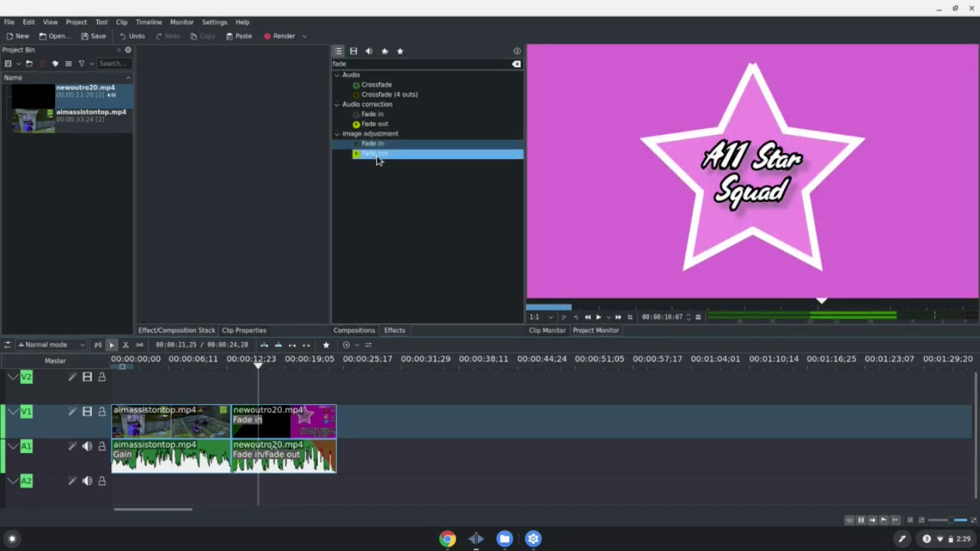
Add a video Fade out to the outro, preview its ending, then return the playhead to about 2 s
{"action": "left_click_drag", "start_coordinate": [378, 160], "coordinate": [354, 203]}
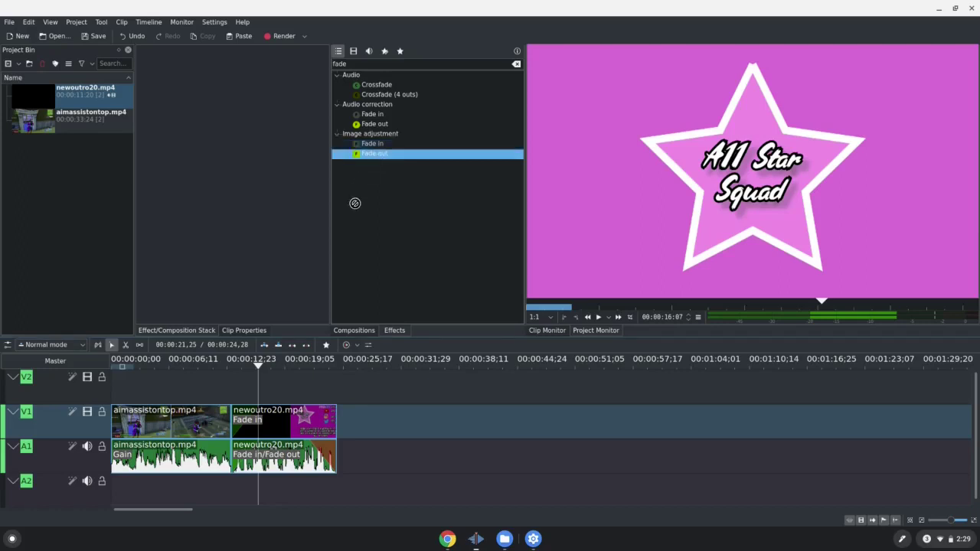
{"action": "left_click_drag", "start_coordinate": [316, 426], "coordinate": [294, 419]}
{"action": "left_click", "coordinate": [299, 394]}
{"action": "key", "text": "space"}
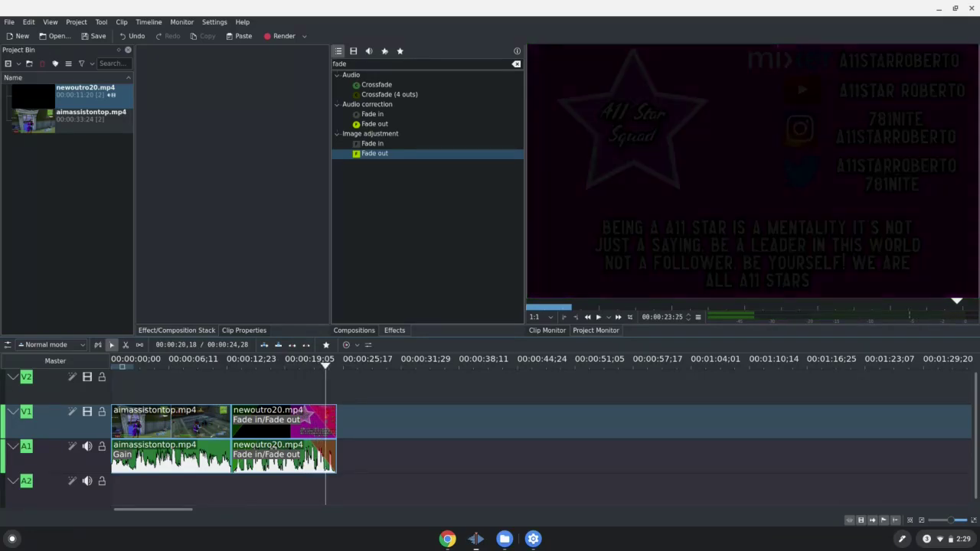
{"action": "left_click_drag", "start_coordinate": [328, 388], "coordinate": [131, 383]}
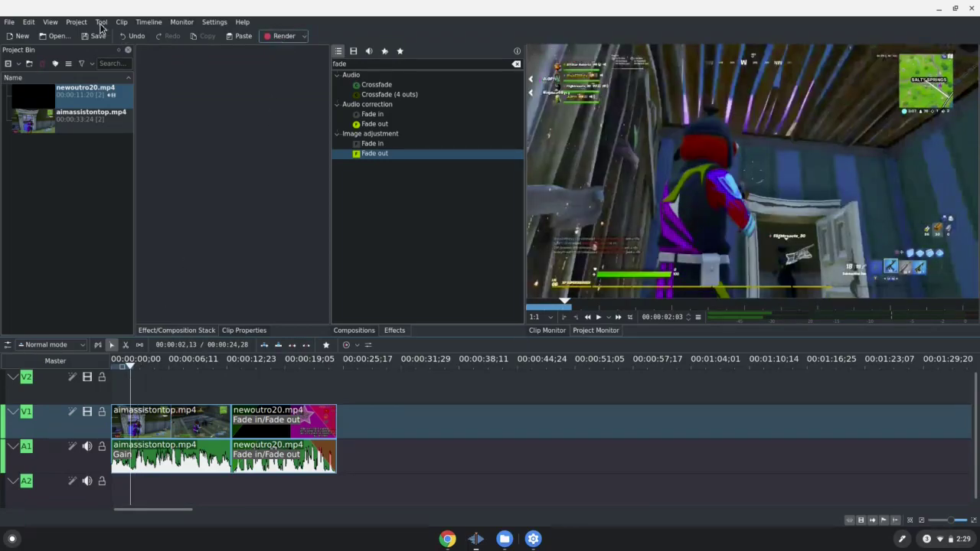
{"action": "left_click", "coordinate": [29, 23]}
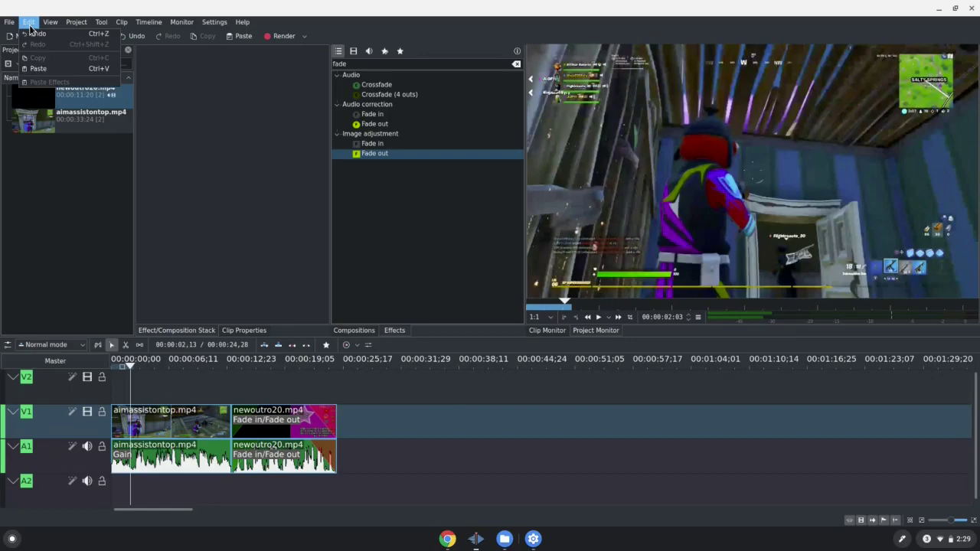
{"action": "mouse_move", "coordinate": [46, 25]}
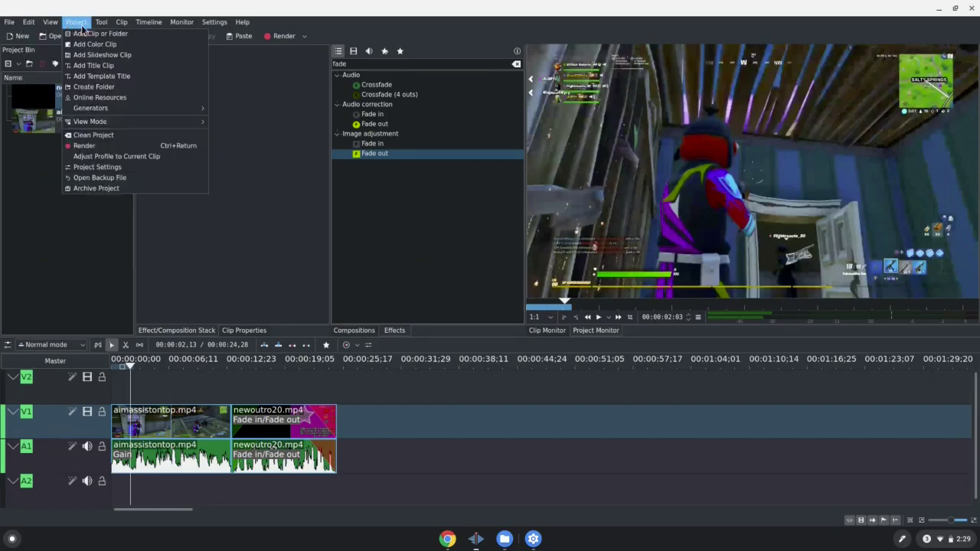
{"action": "mouse_move", "coordinate": [98, 28]}
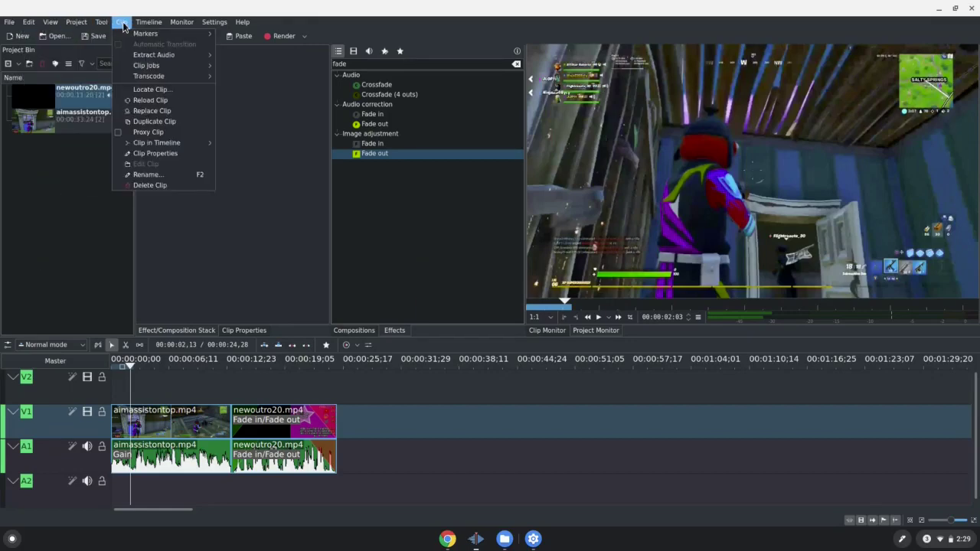
{"action": "mouse_move", "coordinate": [191, 28]}
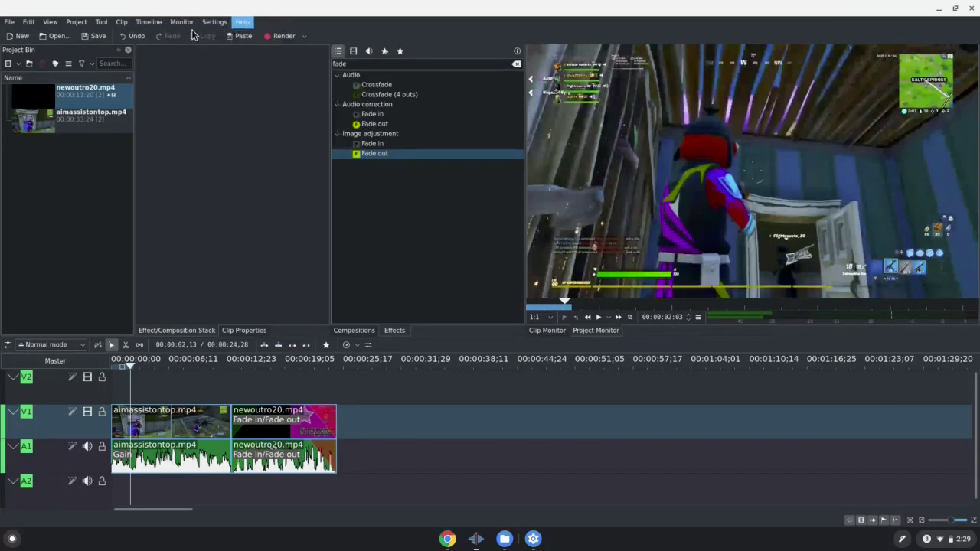
{"action": "left_click", "coordinate": [187, 127]}
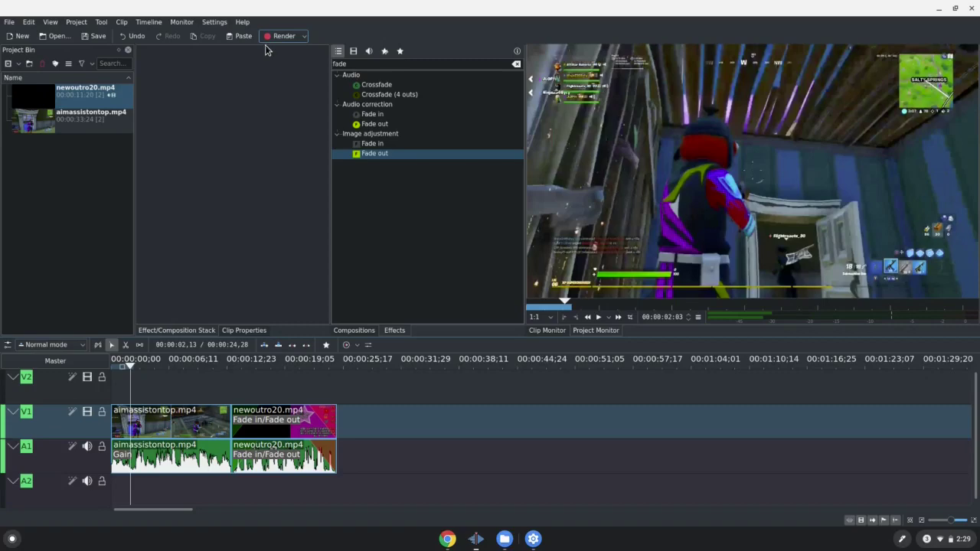
Choose the MP4 (H264/AAC) render format and start renaming the output file to aim.mp4
{"action": "left_click", "coordinate": [279, 40]}
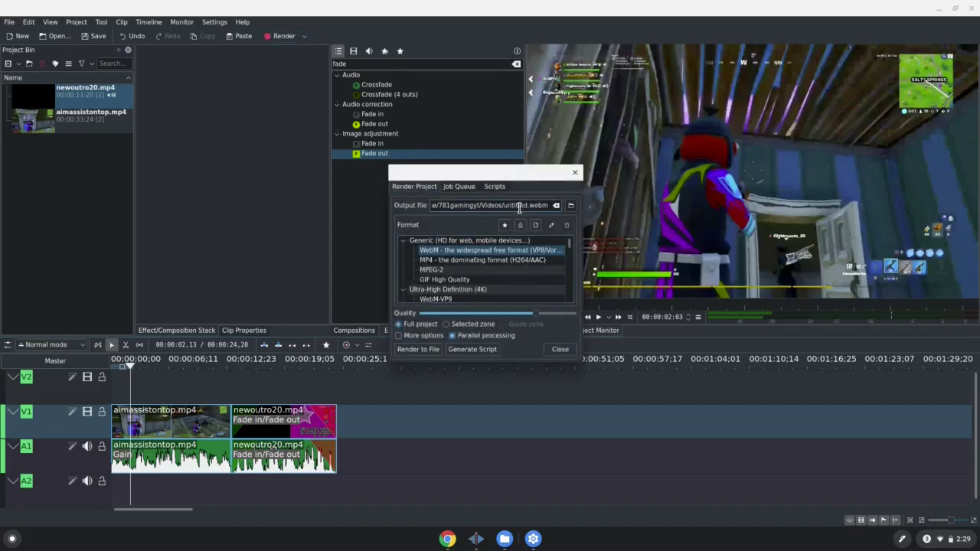
{"action": "left_click", "coordinate": [473, 260]}
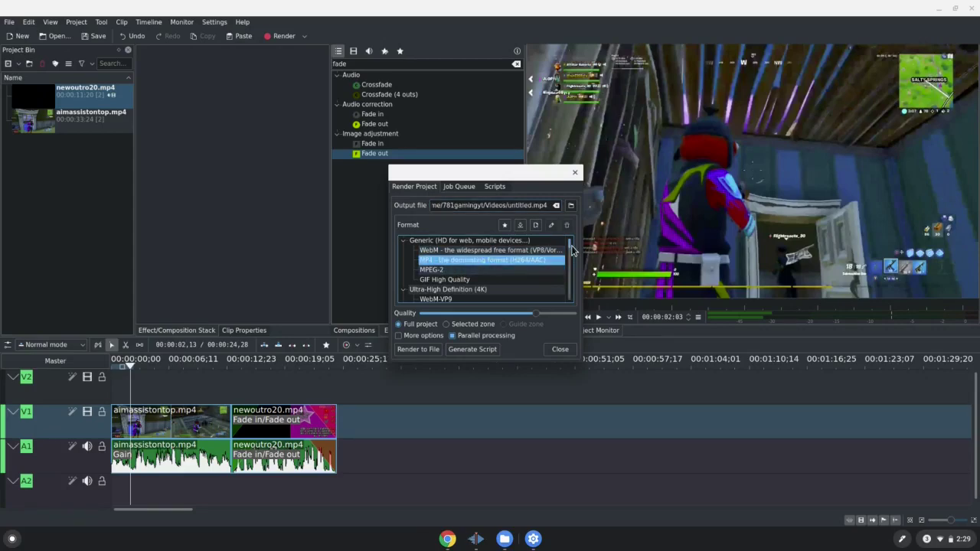
{"action": "scroll", "coordinate": [572, 251], "scroll_direction": "down", "scroll_amount": 1}
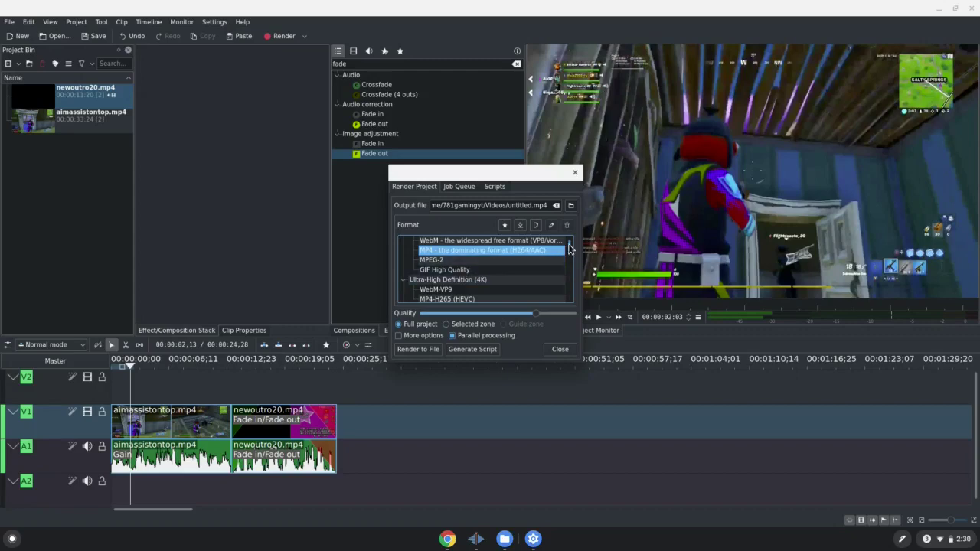
{"action": "scroll", "coordinate": [569, 251], "scroll_direction": "down", "scroll_amount": 2}
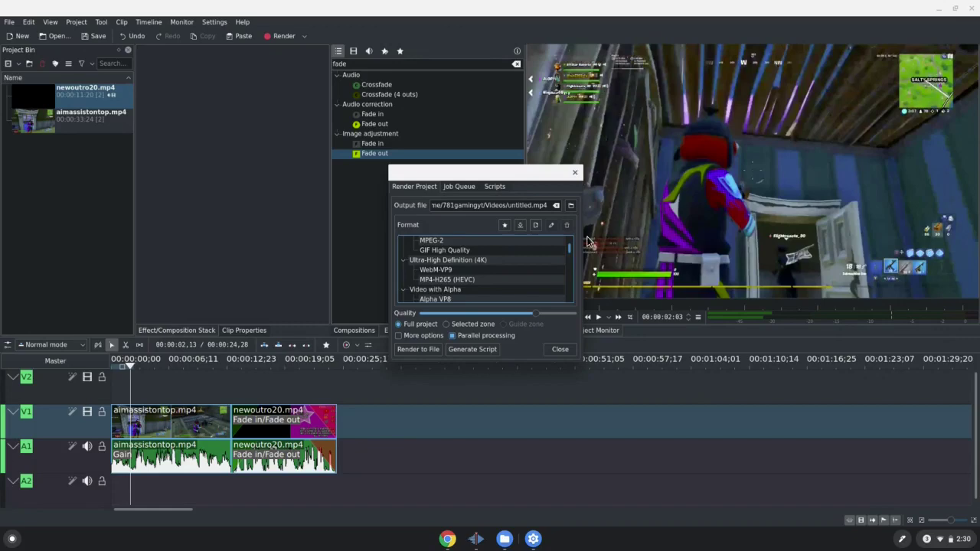
{"action": "mouse_move", "coordinate": [569, 255]}
{"action": "left_mouse_down"}
{"action": "mouse_move", "coordinate": [567, 293]}
{"action": "mouse_move", "coordinate": [569, 244]}
{"action": "left_mouse_up"}
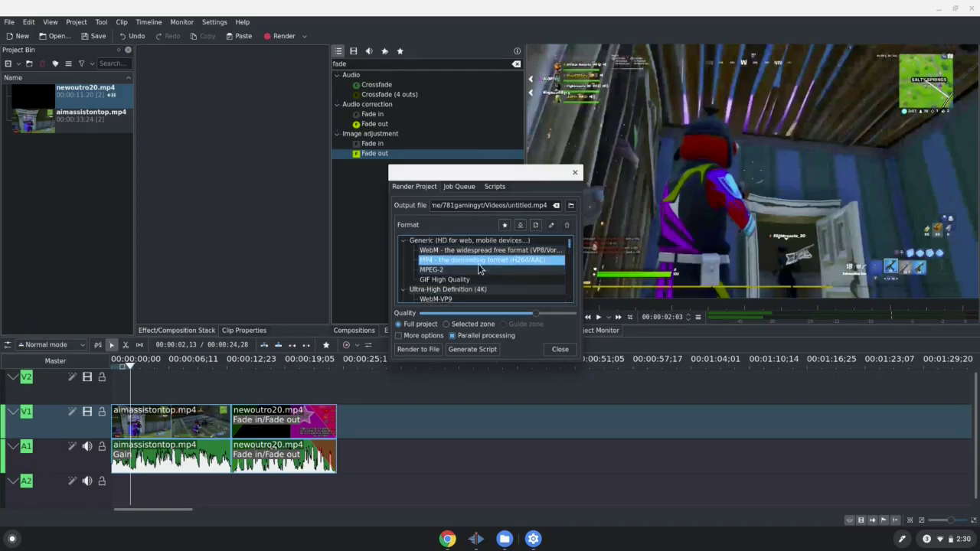
{"action": "left_click", "coordinate": [534, 207]}
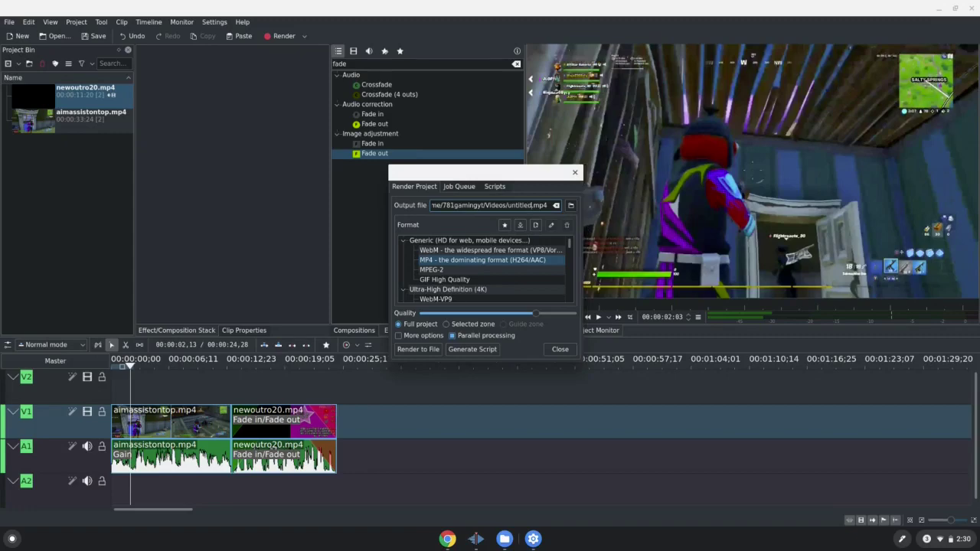
{"action": "key", "text": "BackSpace"}
{"action": "key", "text": "BackSpace"}
{"action": "key", "text": "BackSpace"}
{"action": "key", "text": "BackSpace"}
{"action": "key", "text": "BackSpace"}
Render the project to aim.mp4, remove the finished job and close the render window
{"action": "left_click", "coordinate": [419, 350]}
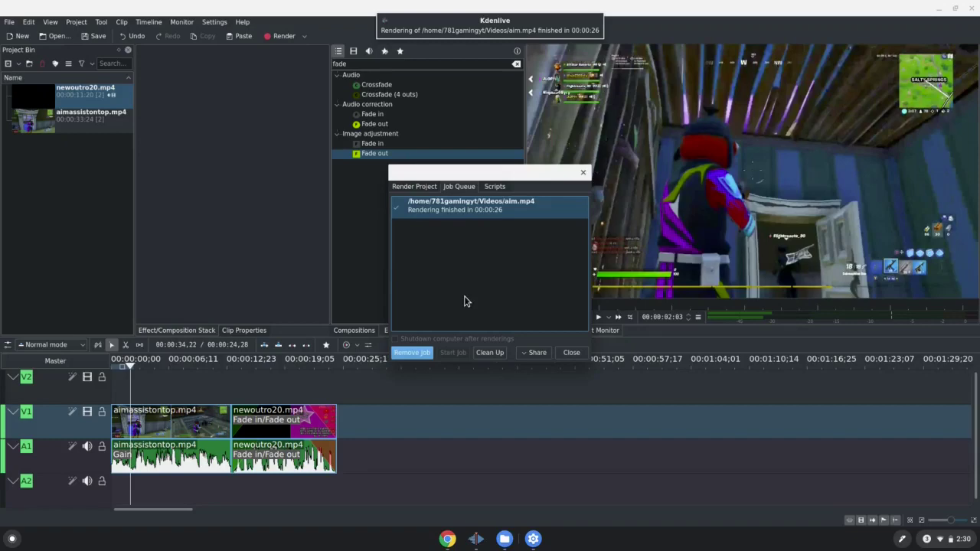
{"action": "left_click", "coordinate": [412, 352]}
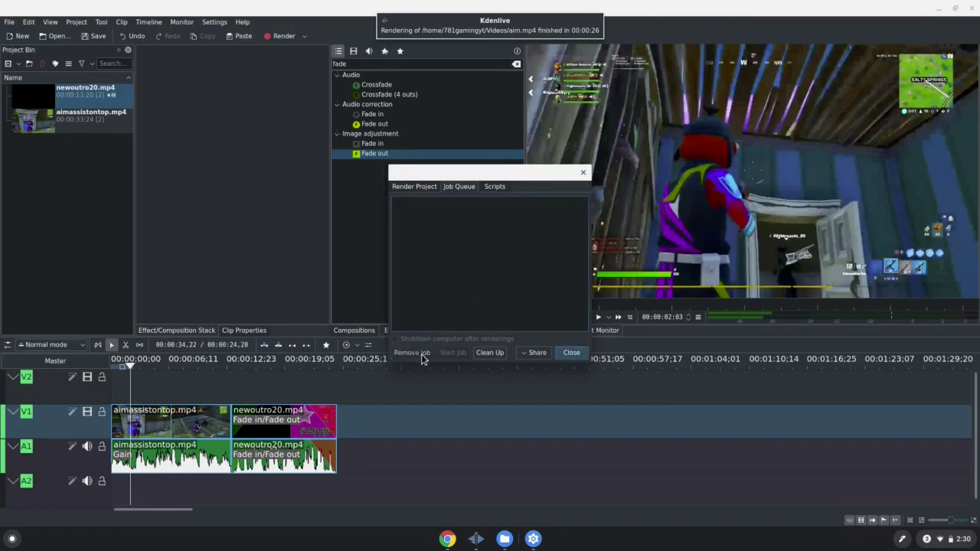
{"action": "left_click", "coordinate": [567, 353]}
Look into the render vids folder from the Add Clip dialog, then cancel it
{"action": "left_click", "coordinate": [41, 234]}
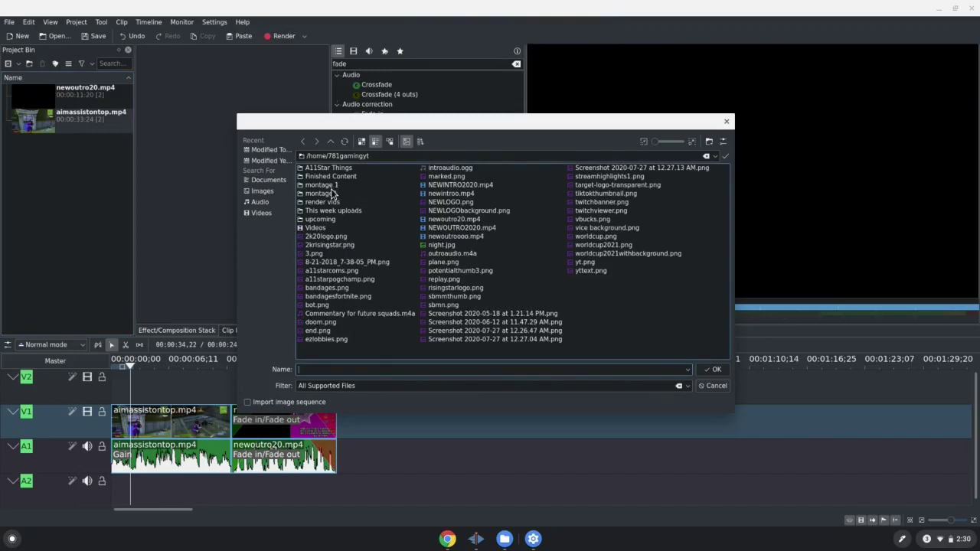
{"action": "double_click", "coordinate": [322, 202]}
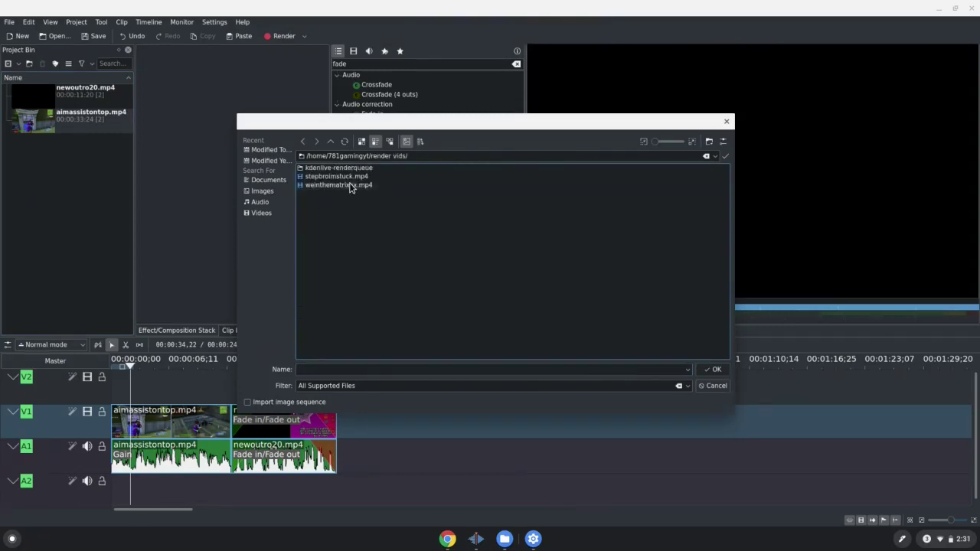
{"action": "left_click", "coordinate": [703, 386]}
In Files, check render vids, then open Linux files' Videos folder and locate aim.mp4
{"action": "left_click", "coordinate": [503, 539]}
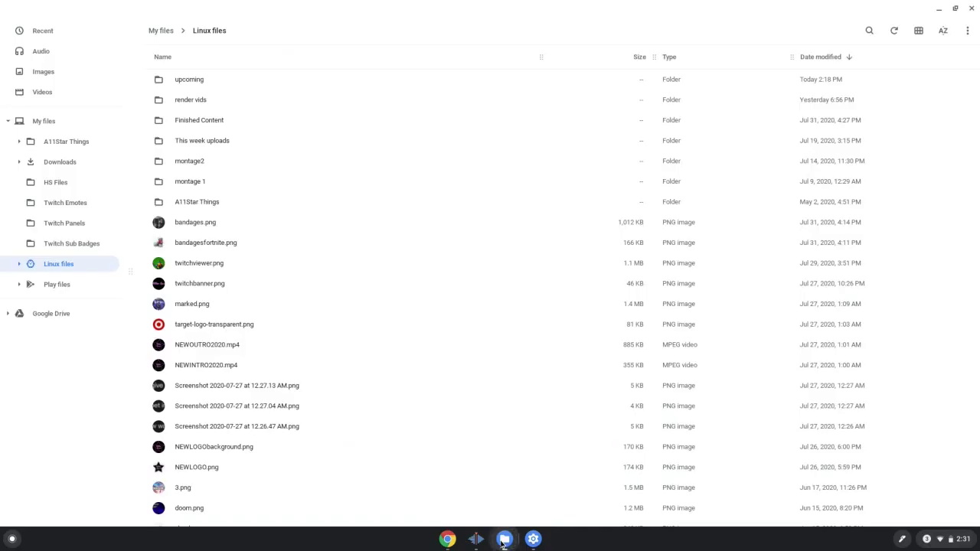
{"action": "double_click", "coordinate": [198, 99]}
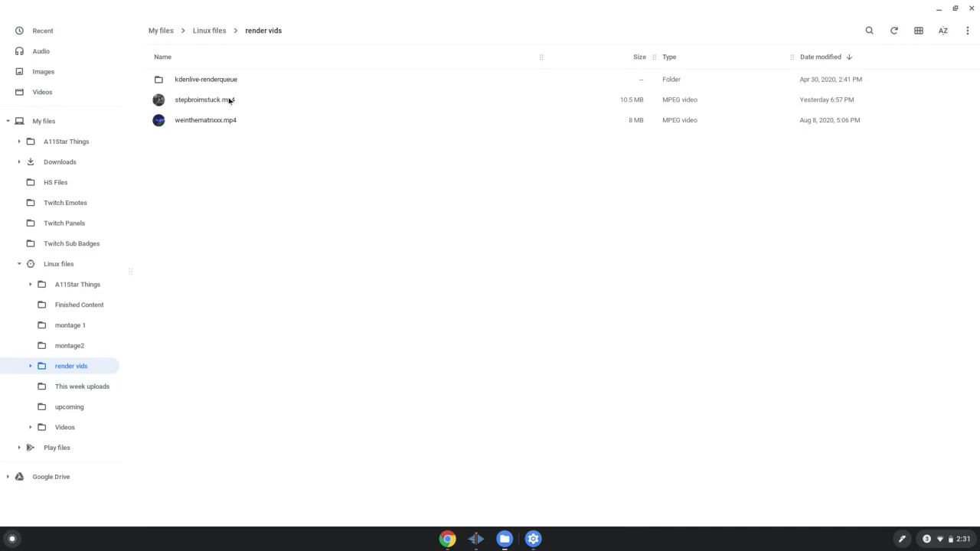
{"action": "left_click", "coordinate": [203, 34]}
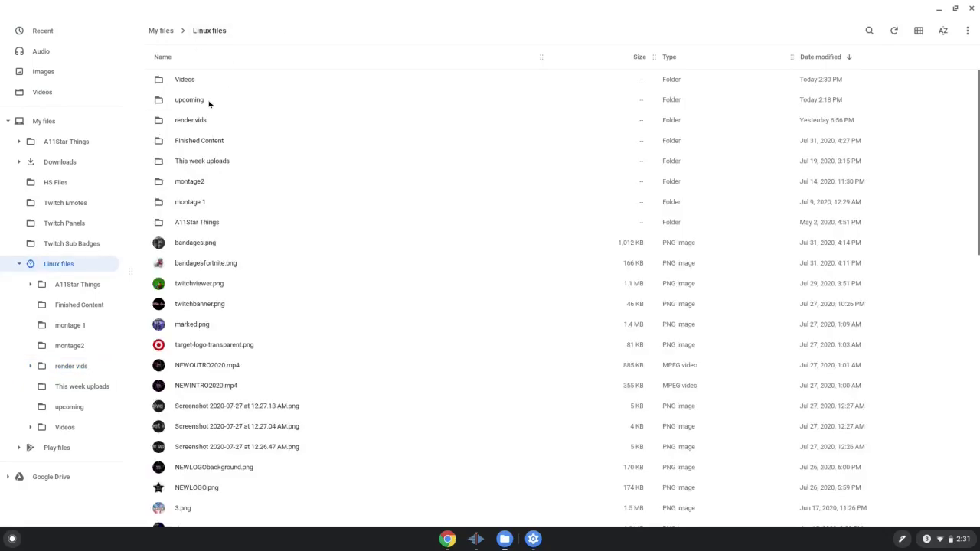
{"action": "double_click", "coordinate": [205, 82]}
{"action": "left_click", "coordinate": [193, 107]}
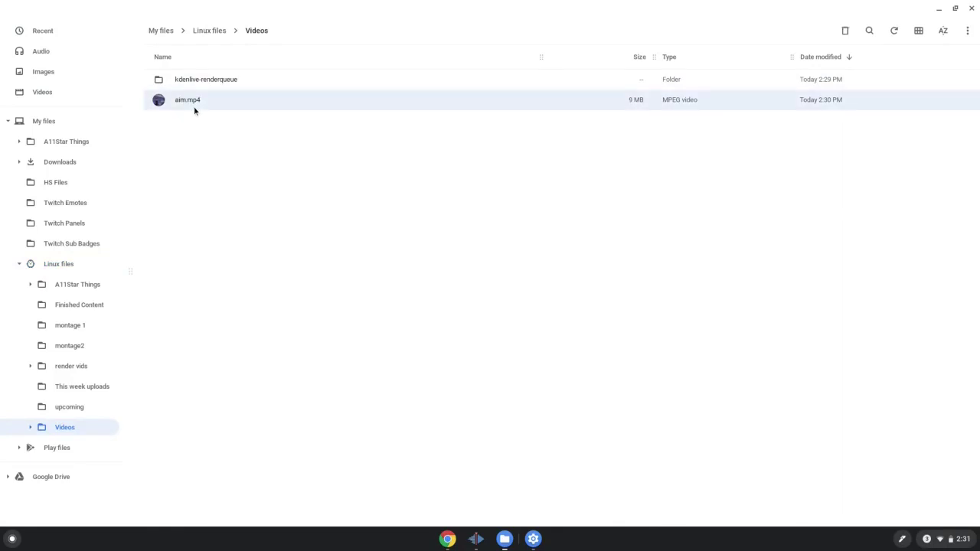
{"action": "left_click", "coordinate": [232, 127]}
{"action": "left_click", "coordinate": [216, 109]}
{"action": "left_click", "coordinate": [271, 171]}
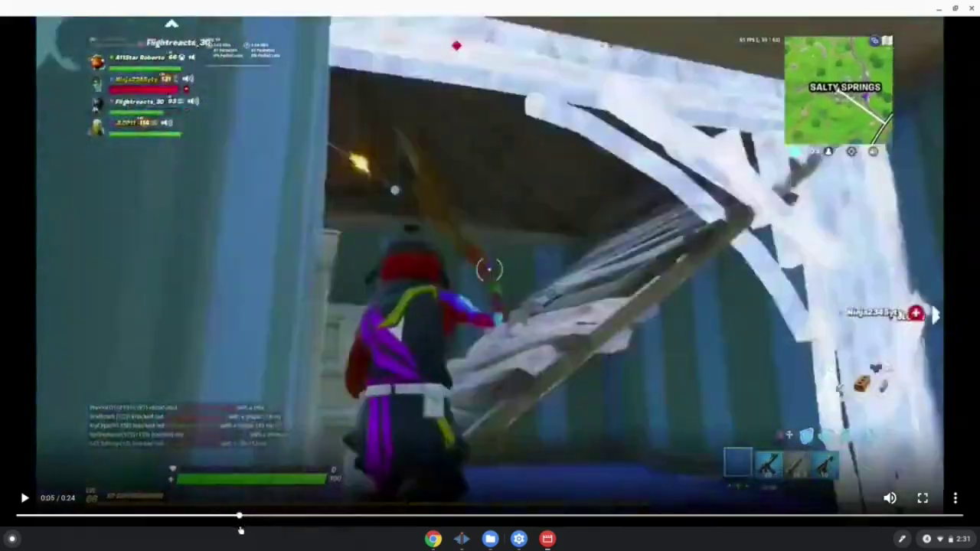
Close the aim.mp4 player and Alt+Tab back to Kdenlive
{"action": "left_click", "coordinate": [972, 7]}
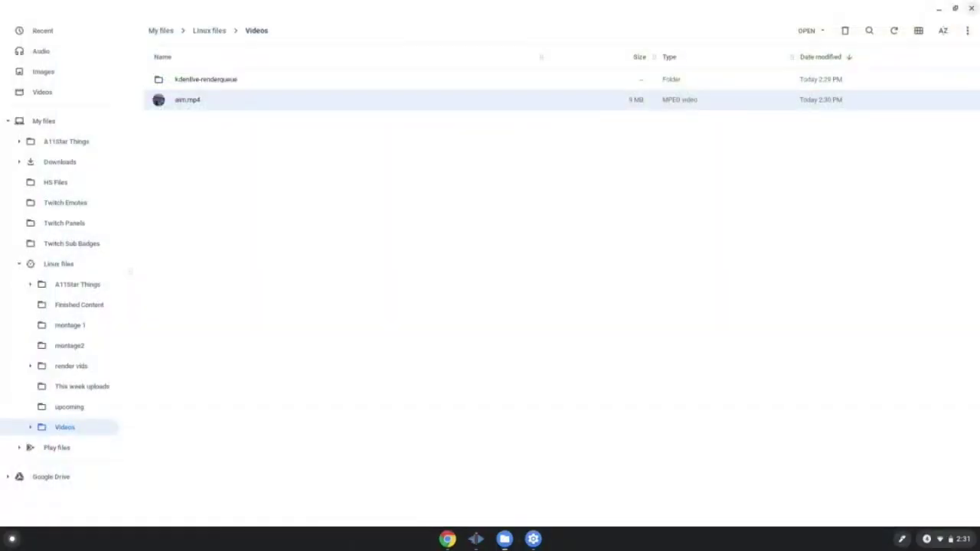
{"action": "key", "text": "alt+Tab"}
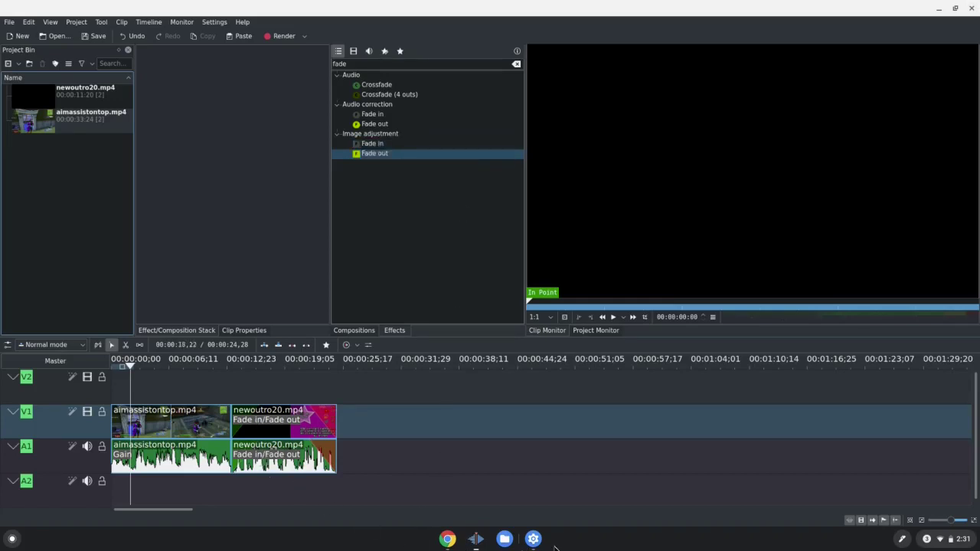
Switch to Chrome to bring back the YouTube Kdenlive tutorial with its vidIQ stats
{"action": "left_click", "coordinate": [455, 543]}
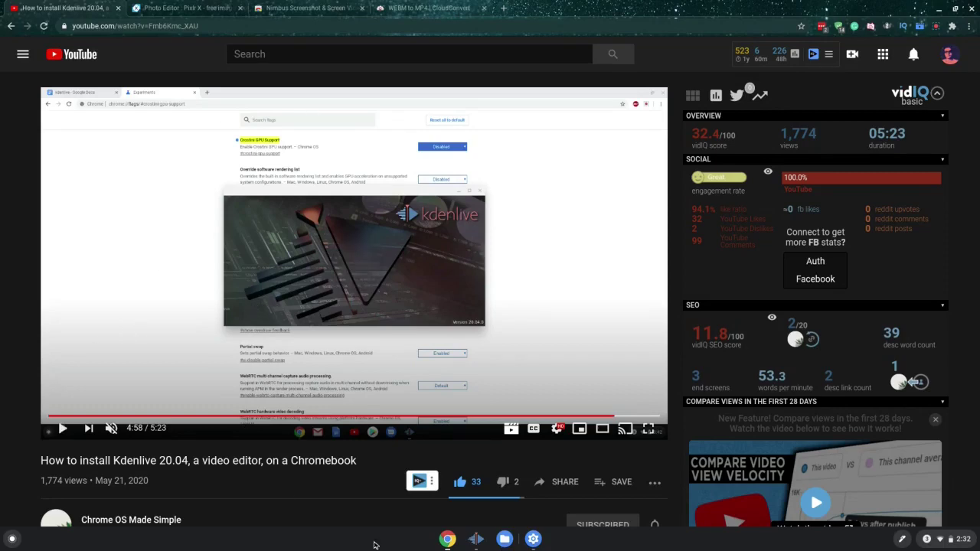
Browse the Pixlr X project gallery, opening the first pinned untitled project and returning
{"action": "left_click", "coordinate": [175, 10]}
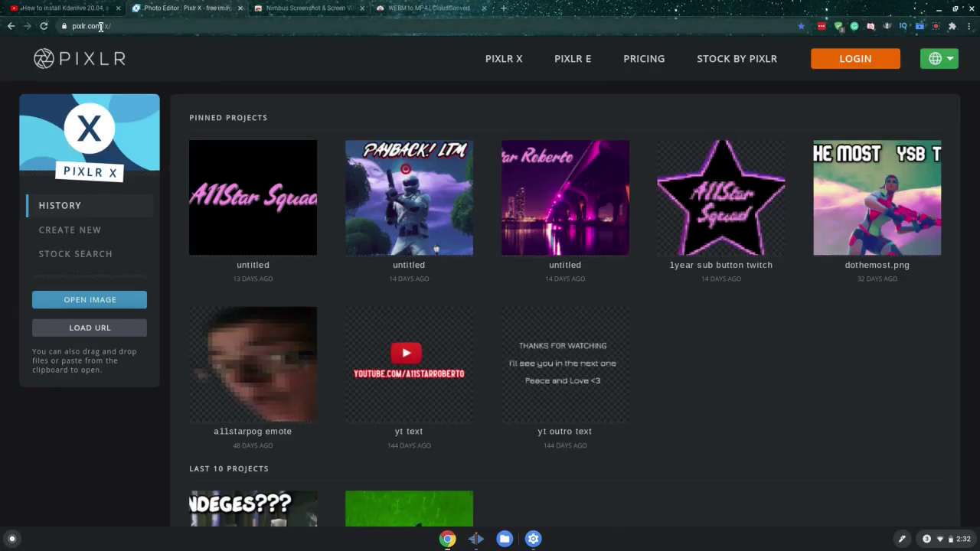
{"action": "scroll", "coordinate": [741, 399], "scroll_direction": "down", "scroll_amount": 2}
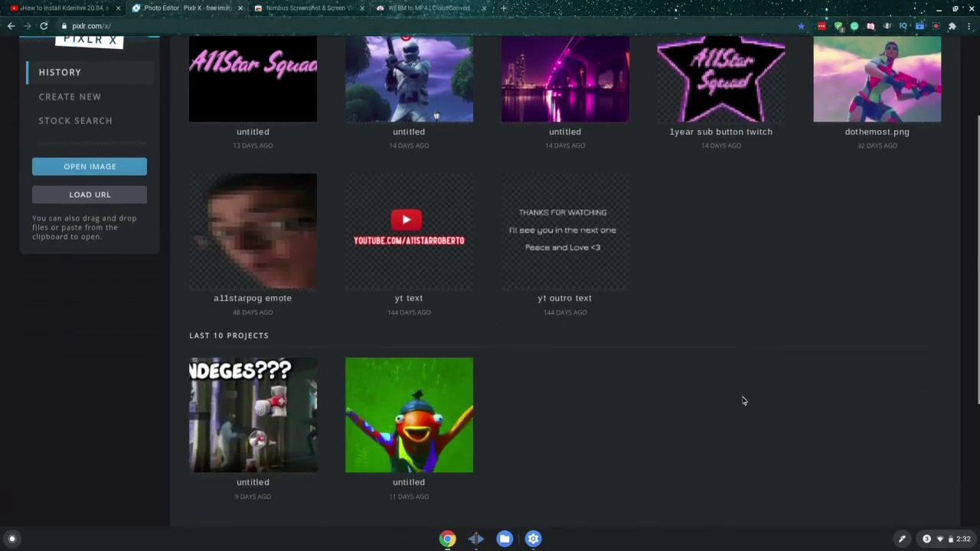
{"action": "scroll", "coordinate": [741, 399], "scroll_direction": "down", "scroll_amount": 2}
{"action": "scroll", "coordinate": [744, 401], "scroll_direction": "up", "scroll_amount": 5}
{"action": "scroll", "coordinate": [744, 400], "scroll_direction": "down", "scroll_amount": 1}
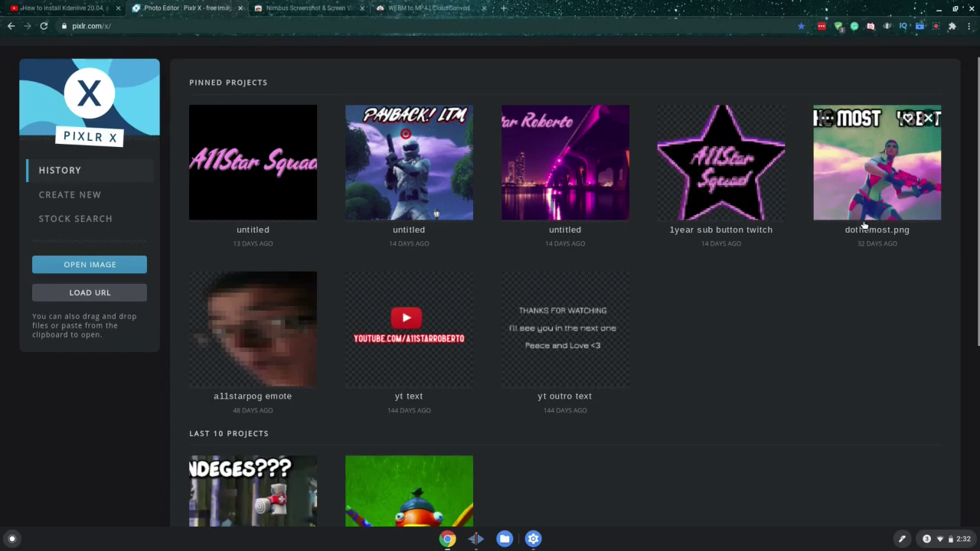
{"action": "left_click", "coordinate": [286, 194]}
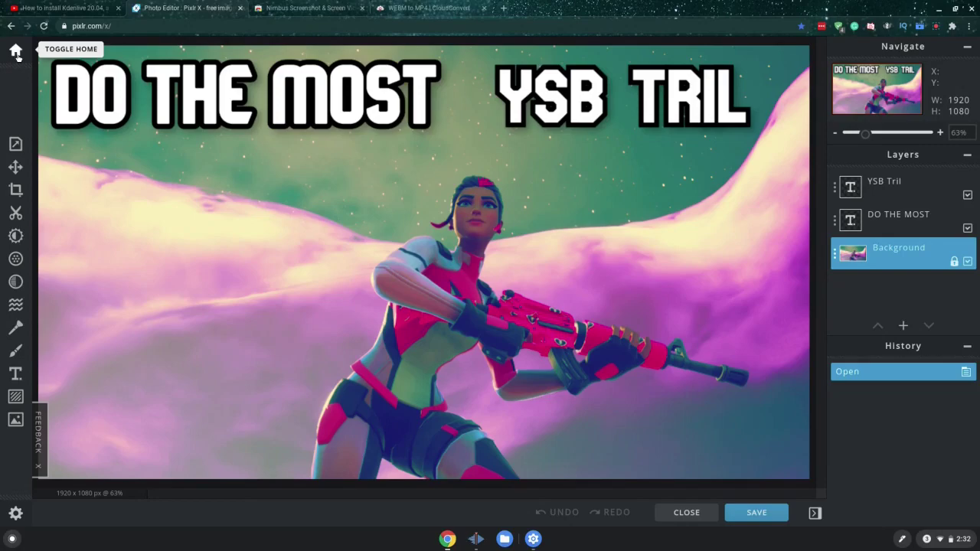
{"action": "left_click", "coordinate": [15, 50]}
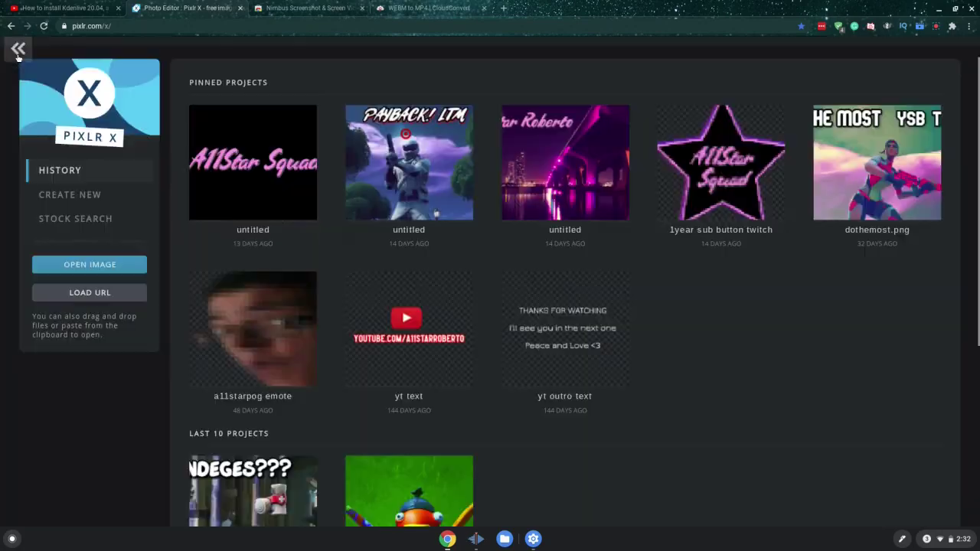
Open the a11starpog emote project, then go to Create New with its 1920 x 1080 size
{"action": "scroll", "coordinate": [497, 346], "scroll_direction": "down", "scroll_amount": 1}
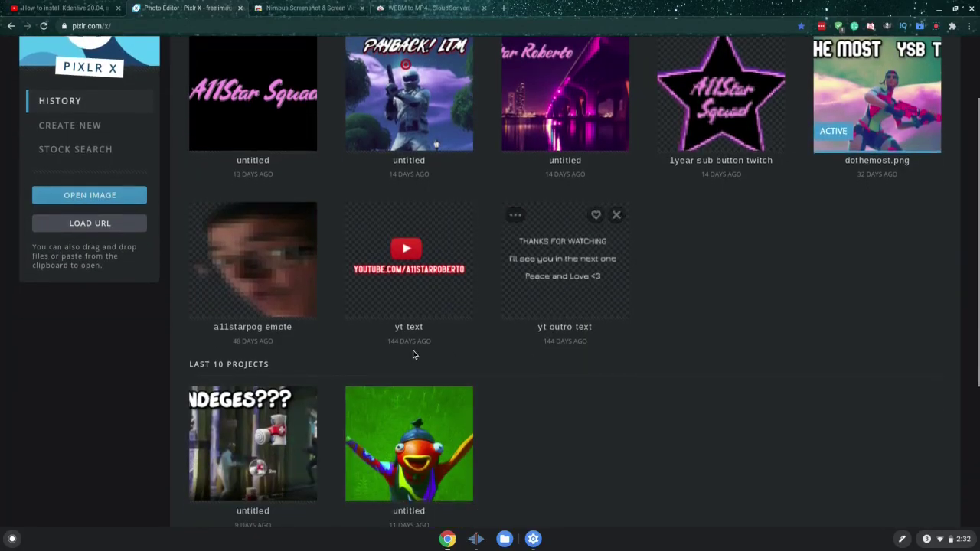
{"action": "left_click", "coordinate": [252, 310]}
{"action": "left_click", "coordinate": [15, 50]}
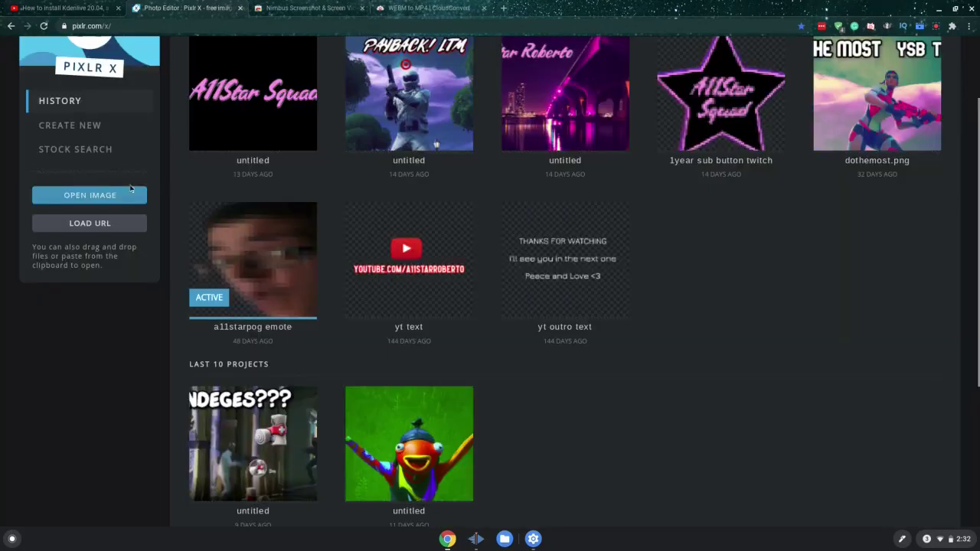
{"action": "scroll", "coordinate": [588, 375], "scroll_direction": "up", "scroll_amount": 1}
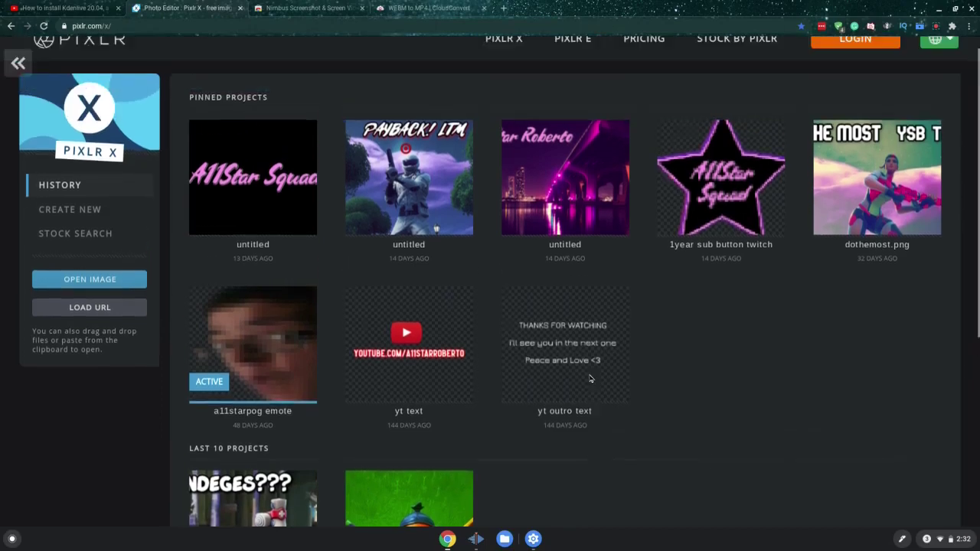
{"action": "scroll", "coordinate": [589, 378], "scroll_direction": "up", "scroll_amount": 1}
Keep the Full HD 1920 x 1080 preset and create a blank transparent image
{"action": "left_click", "coordinate": [83, 225]}
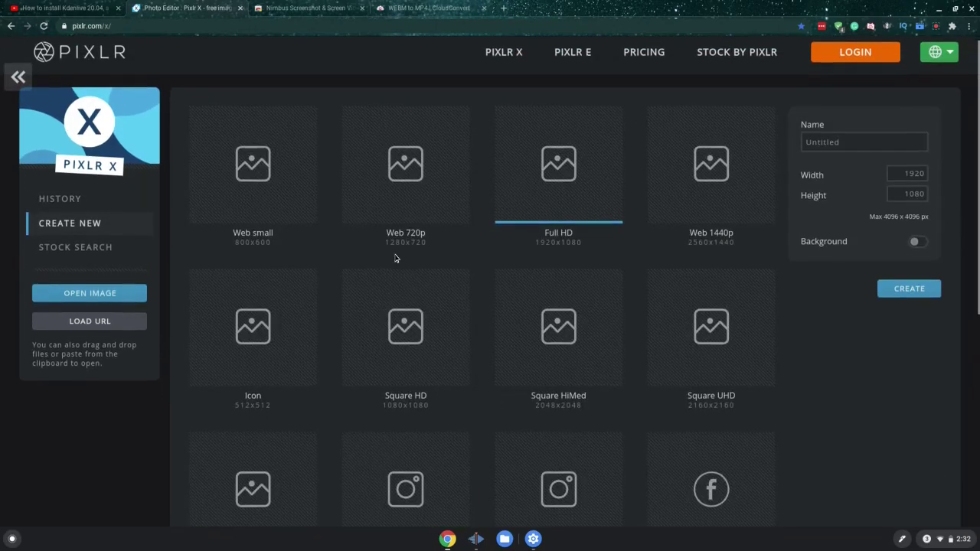
{"action": "scroll", "coordinate": [310, 203], "scroll_direction": "down", "scroll_amount": 1}
{"action": "scroll", "coordinate": [541, 321], "scroll_direction": "down", "scroll_amount": 5}
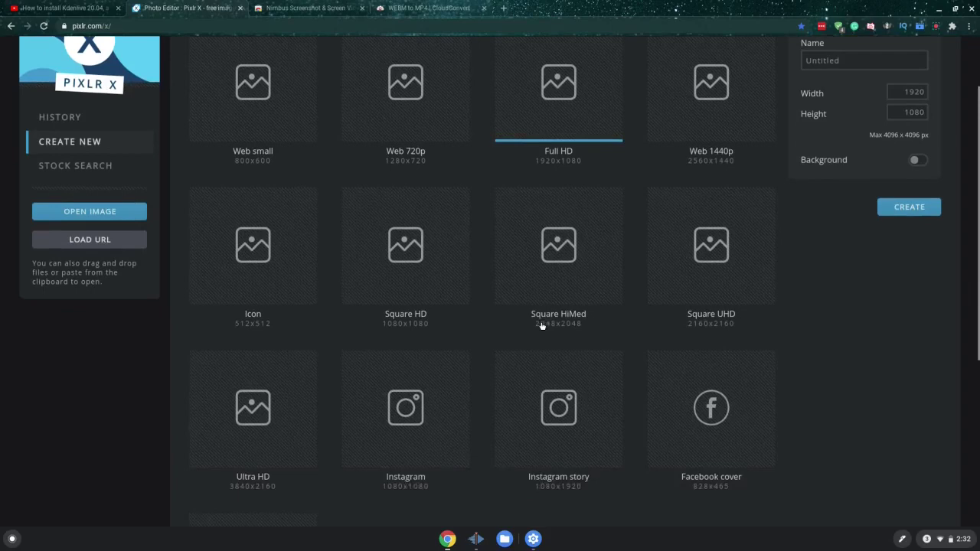
{"action": "scroll", "coordinate": [502, 363], "scroll_direction": "up", "scroll_amount": 2}
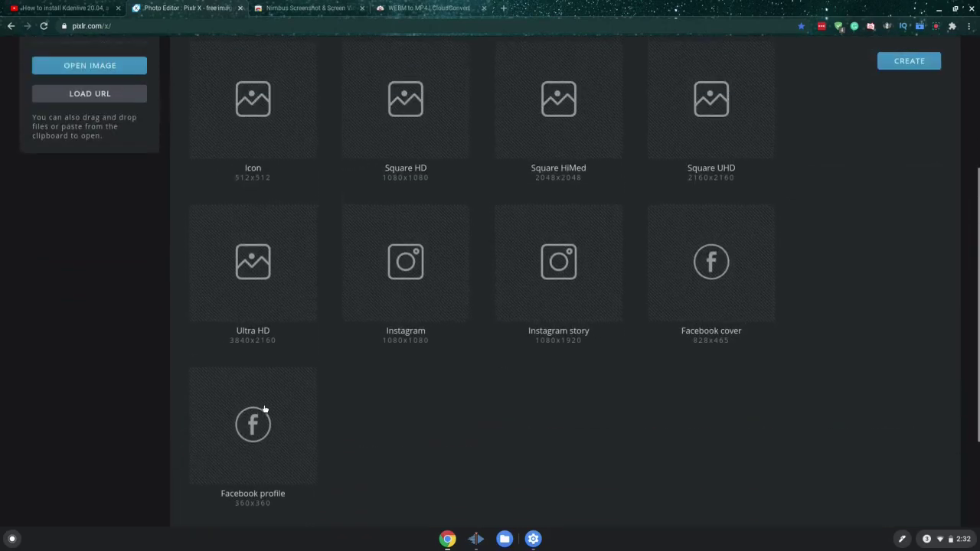
{"action": "scroll", "coordinate": [363, 378], "scroll_direction": "up", "scroll_amount": 2}
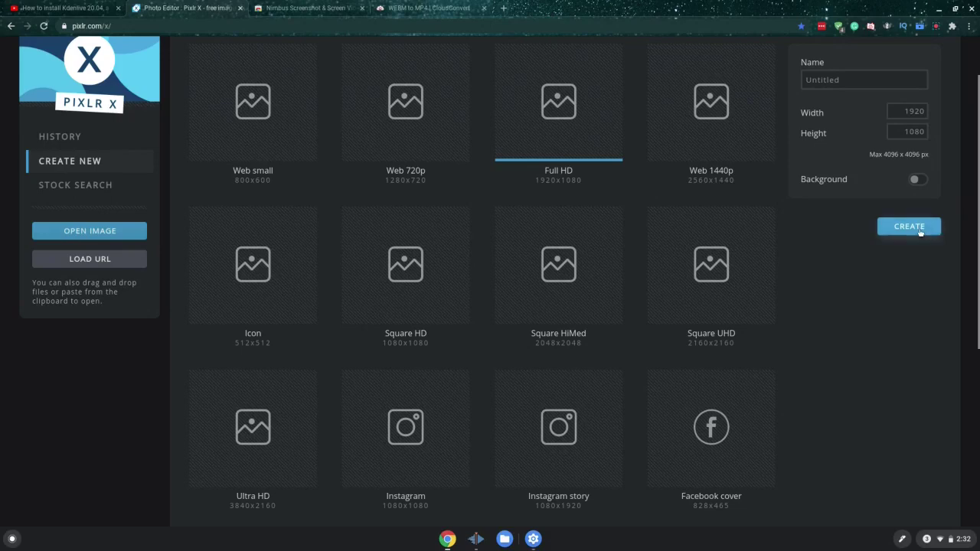
{"action": "left_click", "coordinate": [920, 228]}
Glance at the Effect and Filter tools, then add an empty Layer 2 from the Layers panel
{"action": "scroll", "coordinate": [361, 343], "scroll_direction": "down", "scroll_amount": 2}
{"action": "scroll", "coordinate": [363, 345], "scroll_direction": "up", "scroll_amount": 2}
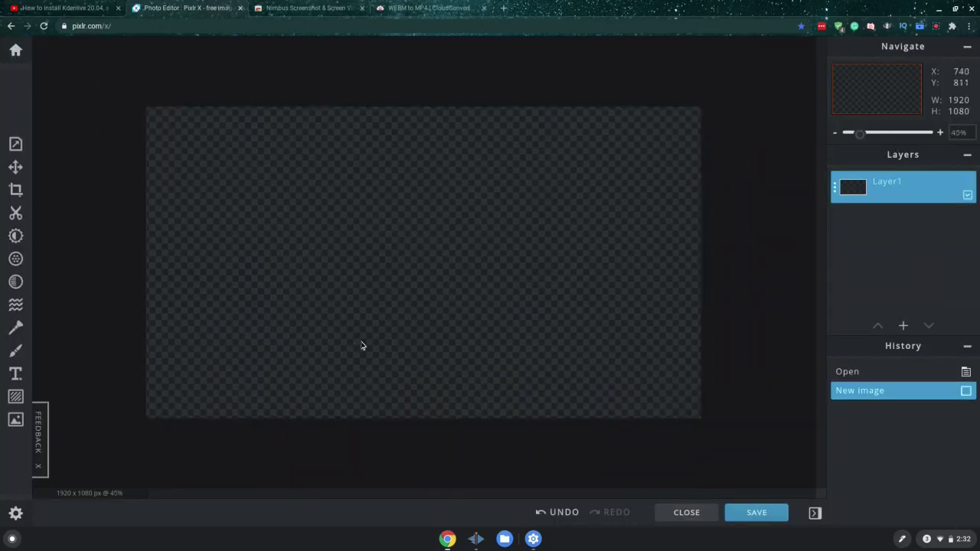
{"action": "scroll", "coordinate": [363, 346], "scroll_direction": "down", "scroll_amount": 1}
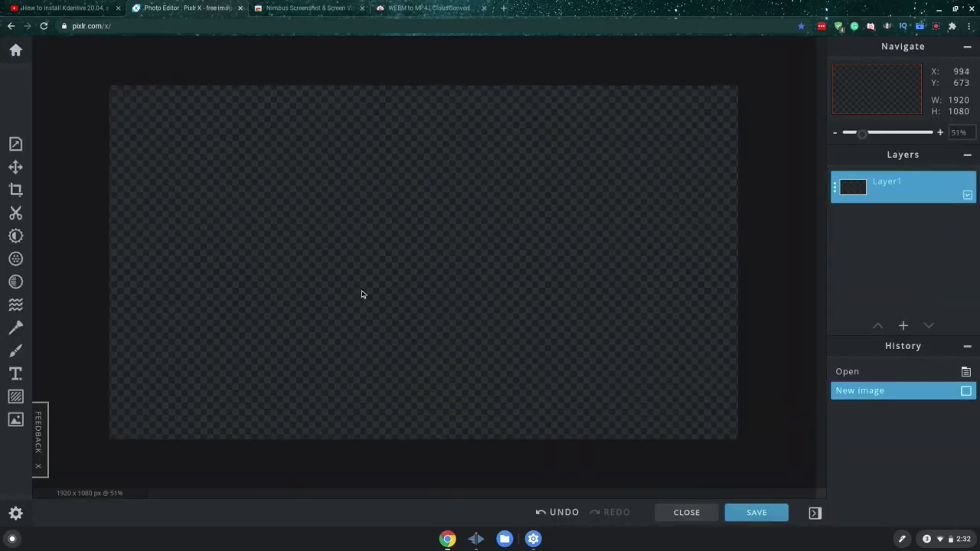
{"action": "left_click", "coordinate": [16, 282]}
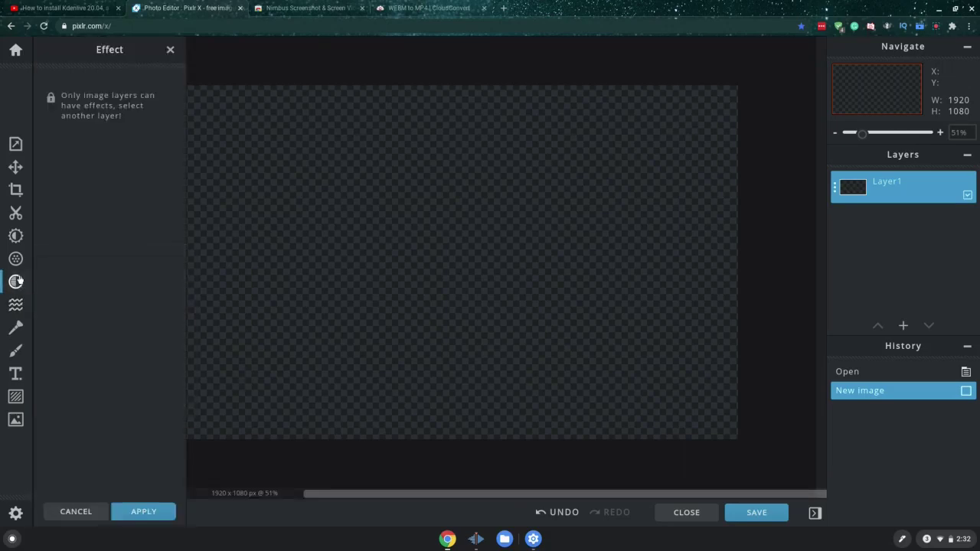
{"action": "left_click", "coordinate": [15, 260]}
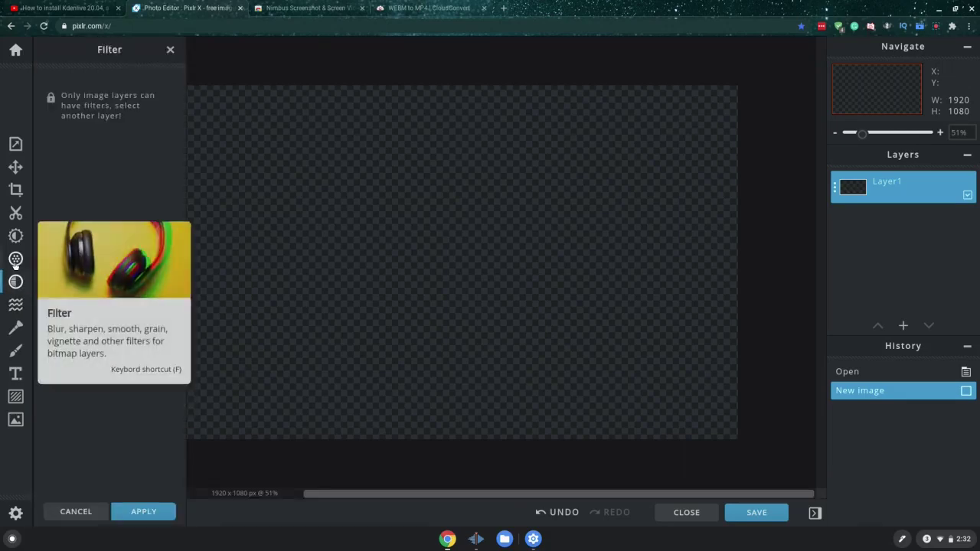
{"action": "left_click", "coordinate": [904, 325]}
{"action": "left_click", "coordinate": [402, 296]}
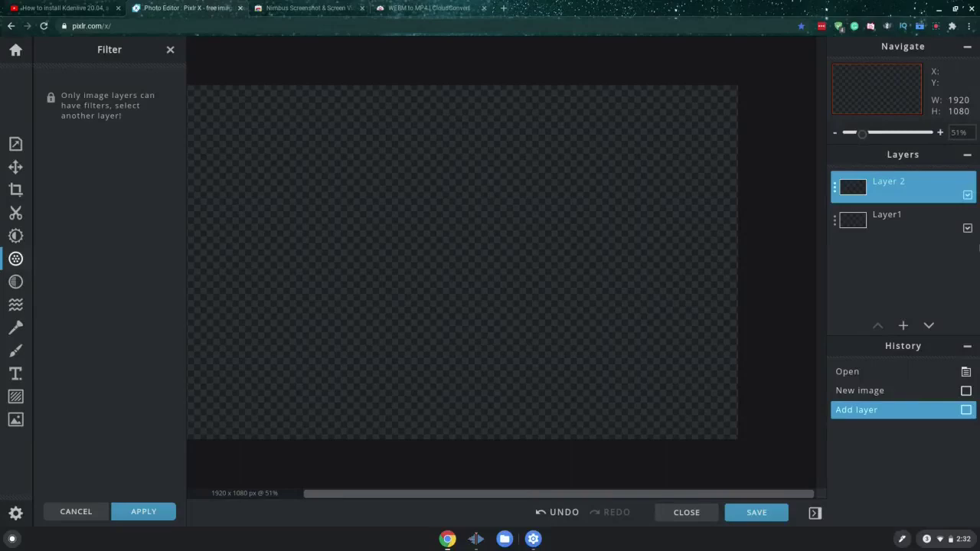
Browse the Adjust, Cutout, Text, Draw and Retouch tools, then return home and to YouTube
{"action": "left_click", "coordinate": [15, 236]}
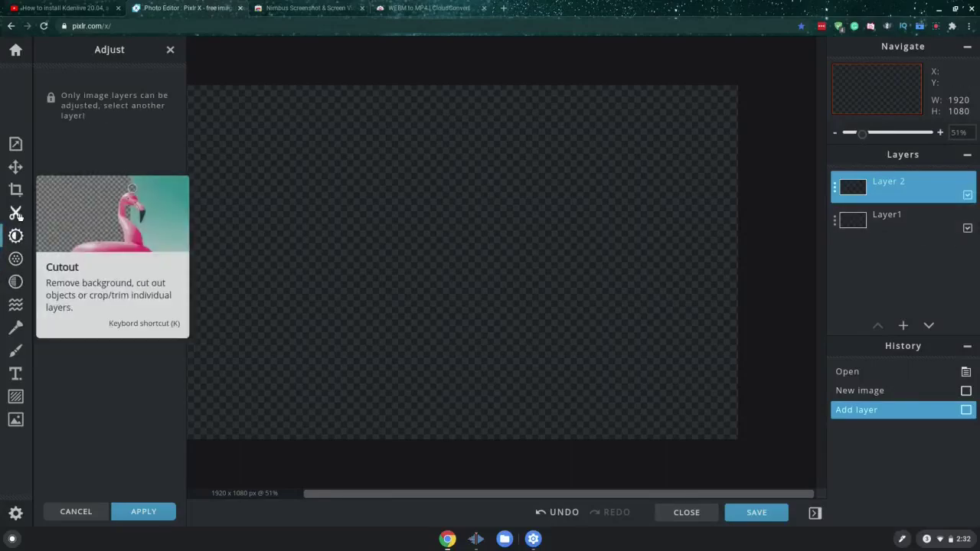
{"action": "left_click", "coordinate": [15, 213]}
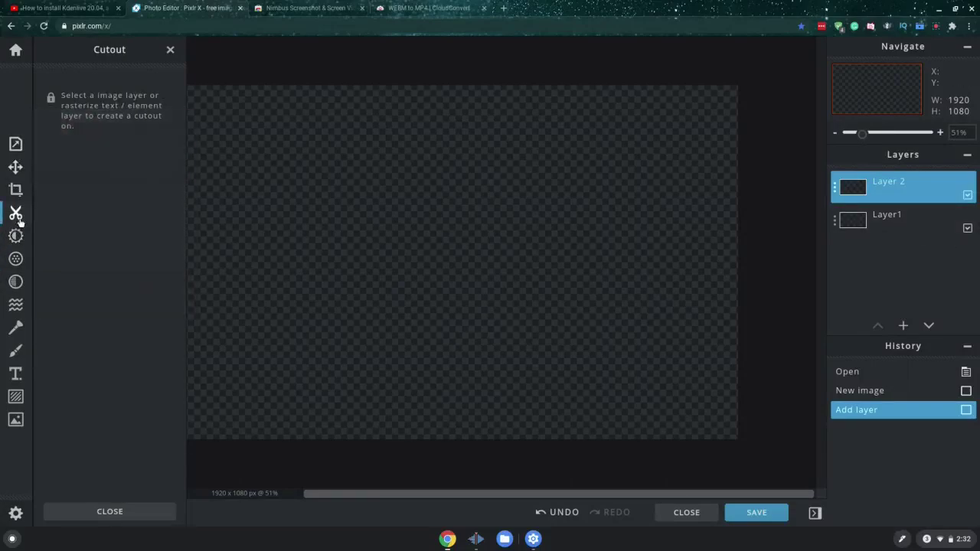
{"action": "left_click", "coordinate": [15, 373]}
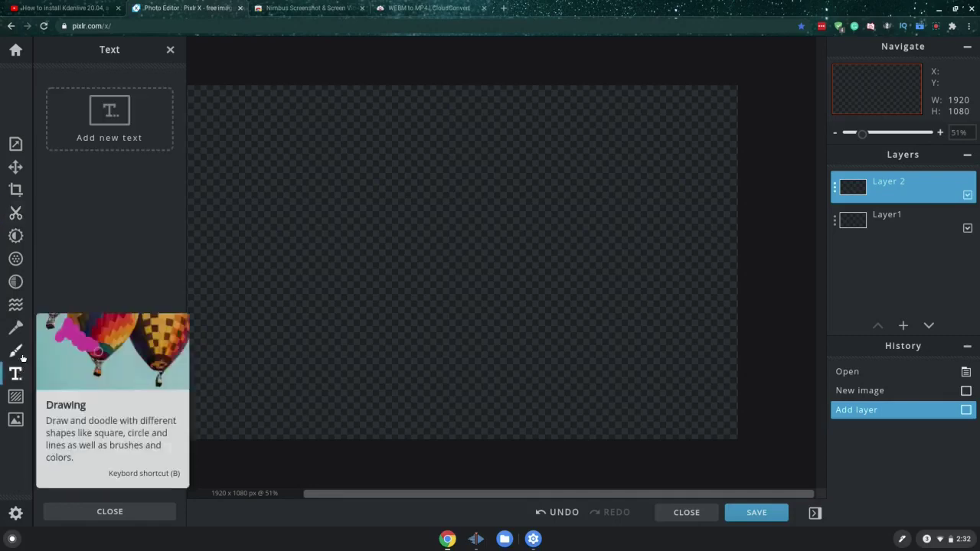
{"action": "left_click", "coordinate": [15, 350]}
{"action": "left_click", "coordinate": [16, 328]}
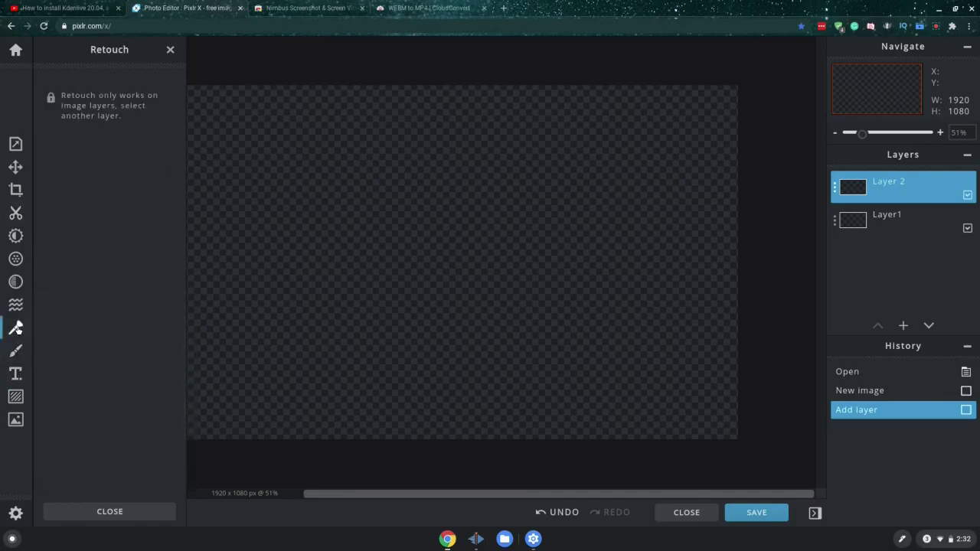
{"action": "left_click", "coordinate": [15, 350]}
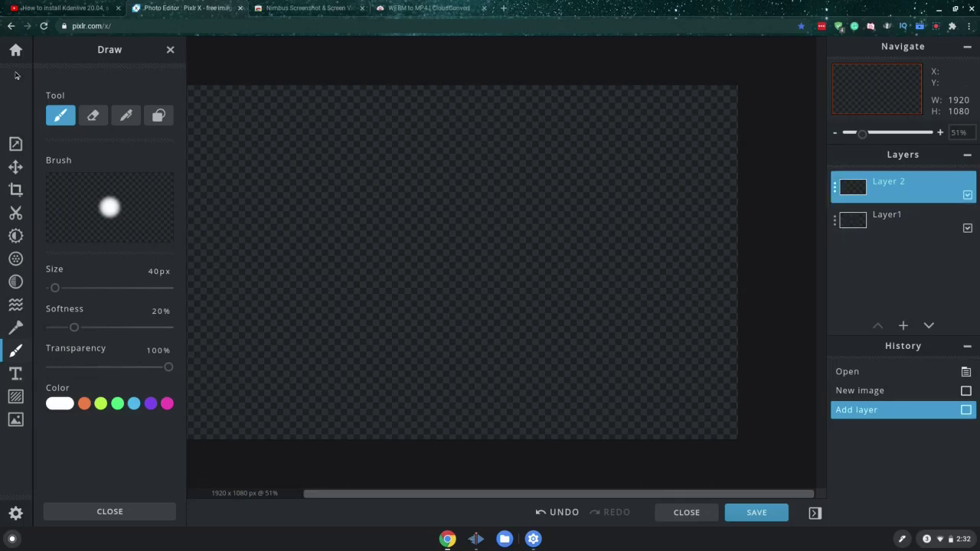
{"action": "left_click", "coordinate": [16, 54]}
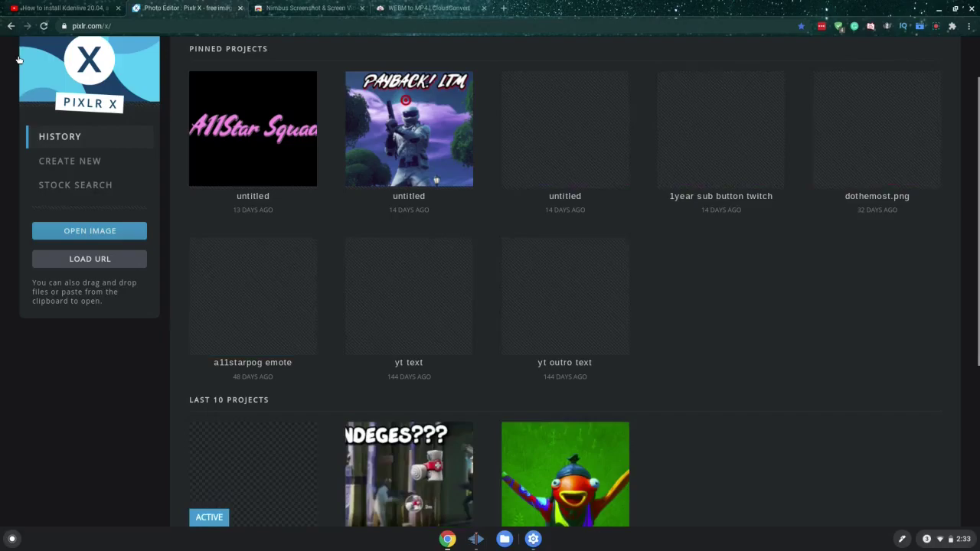
{"action": "left_click", "coordinate": [65, 8]}
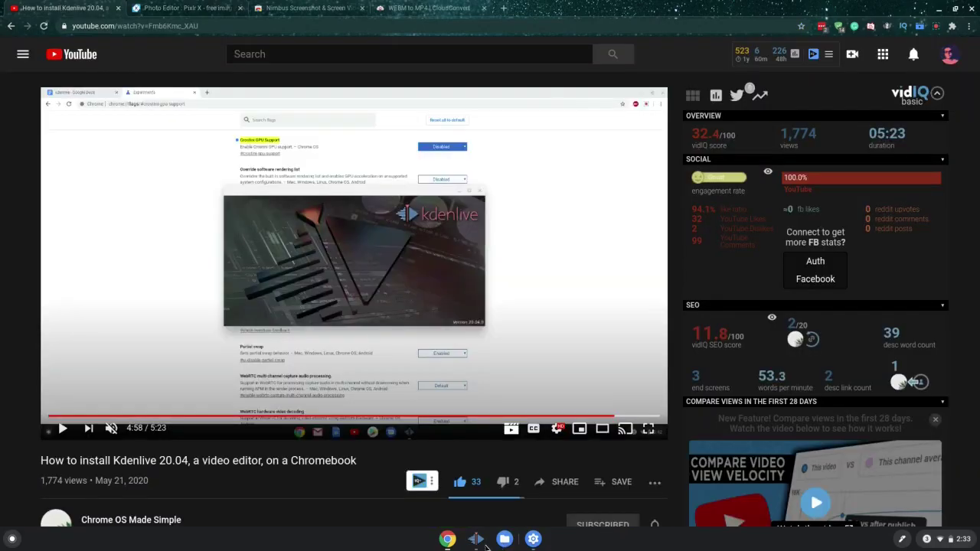
{"action": "left_click", "coordinate": [481, 542]}
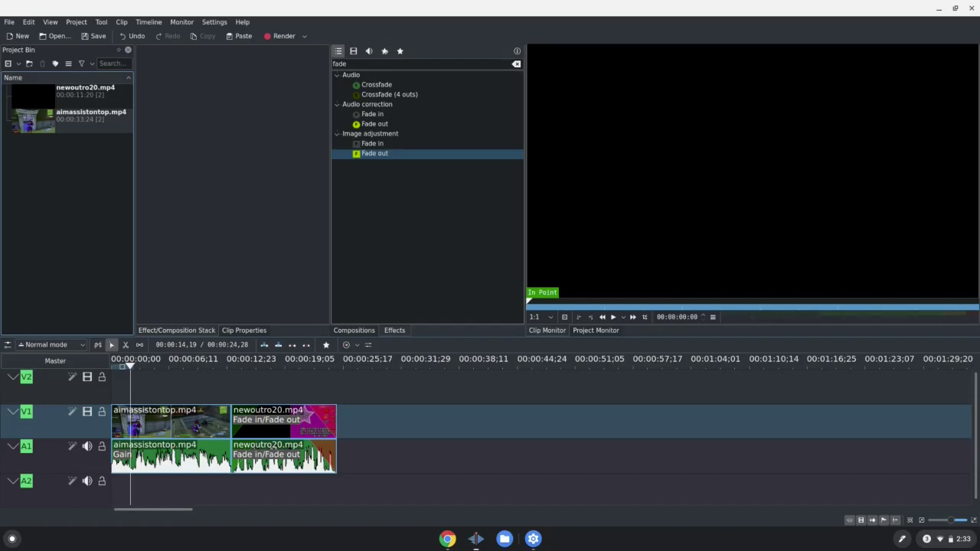
{"action": "left_click", "coordinate": [214, 389]}
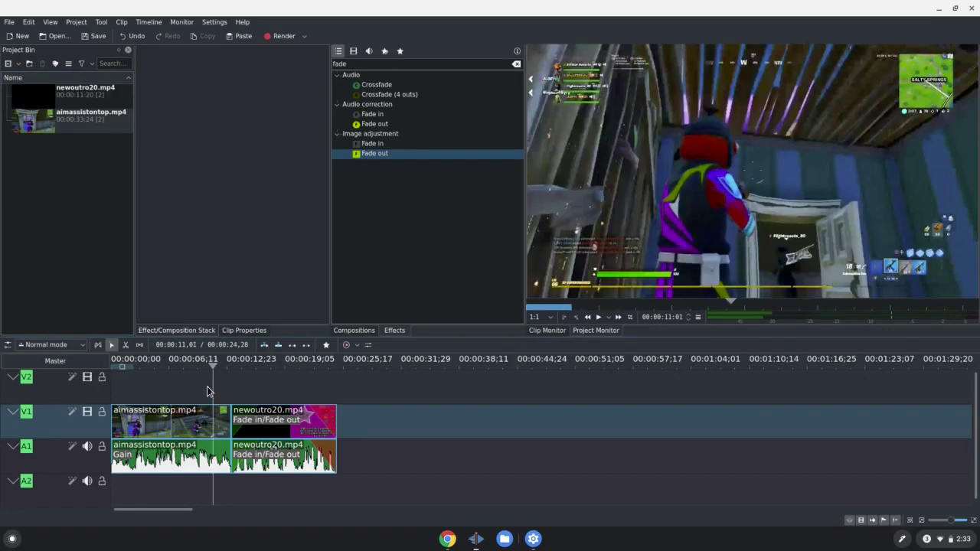
{"action": "left_click", "coordinate": [206, 392]}
{"action": "left_click_drag", "start_coordinate": [205, 391], "coordinate": [160, 398]}
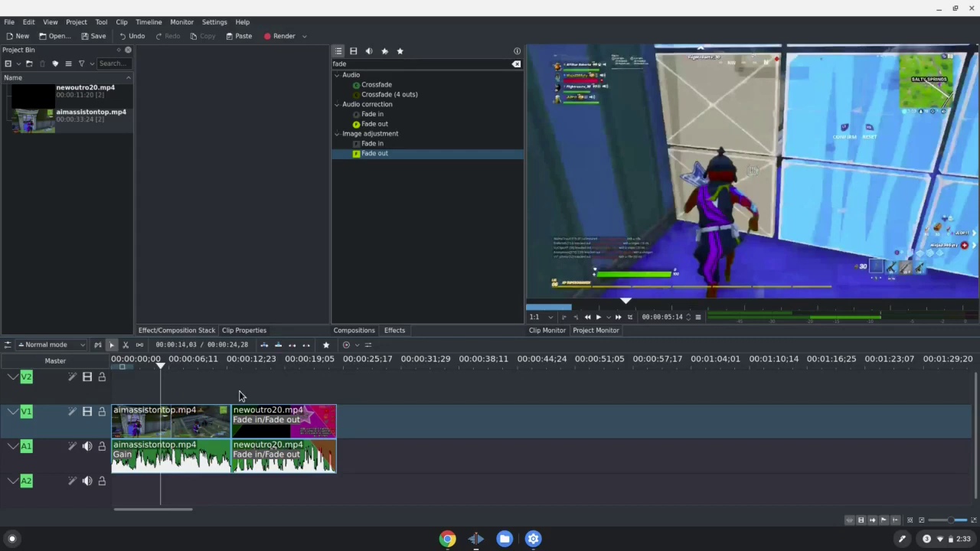
{"action": "mouse_move", "coordinate": [216, 389]}
{"action": "left_mouse_down"}
{"action": "mouse_move", "coordinate": [190, 391]}
{"action": "mouse_move", "coordinate": [271, 400]}
{"action": "mouse_move", "coordinate": [216, 395]}
{"action": "left_mouse_up"}
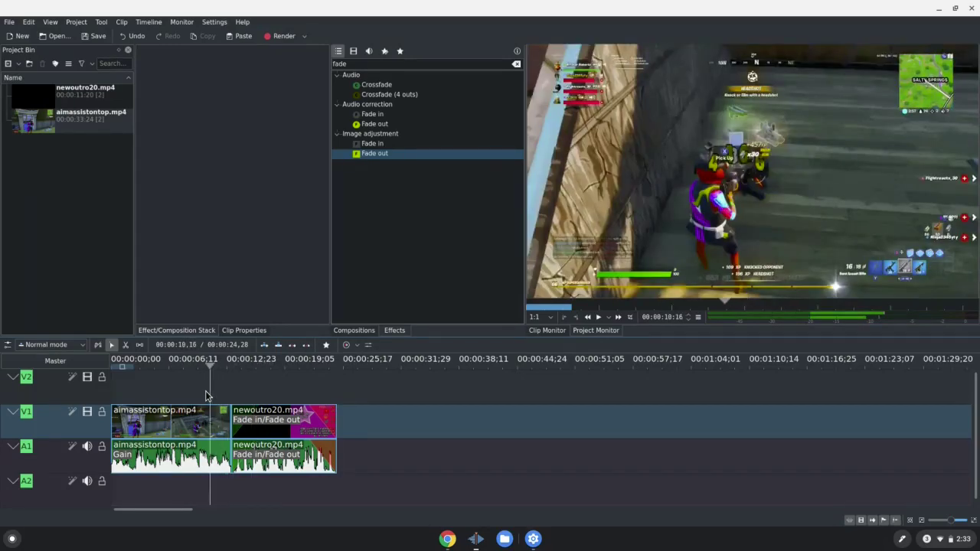
{"action": "left_click_drag", "start_coordinate": [205, 396], "coordinate": [185, 396]}
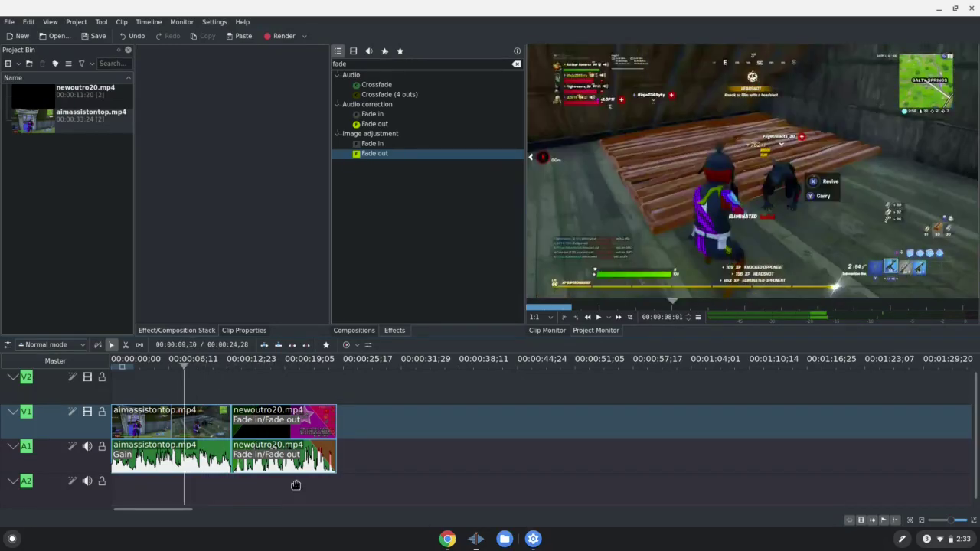
{"action": "left_click", "coordinate": [447, 539]}
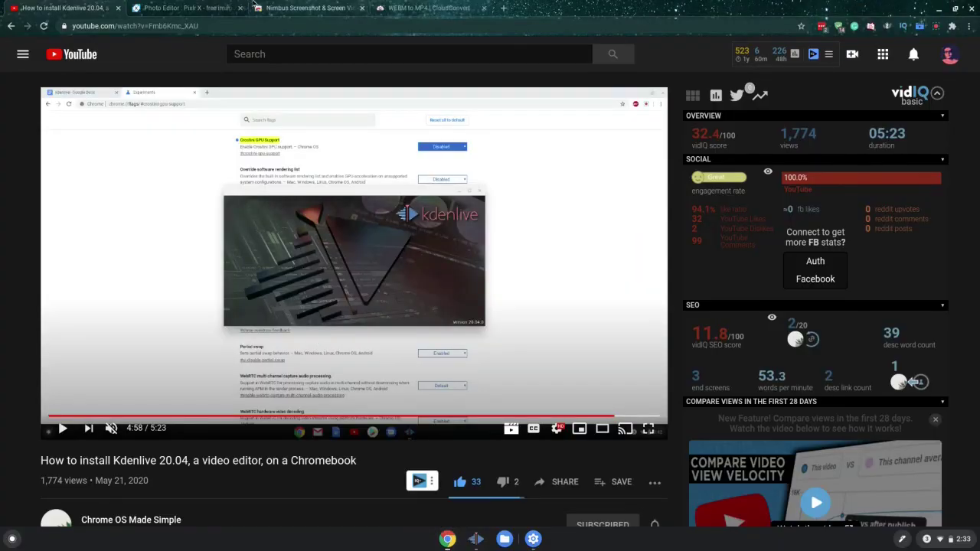
{"action": "key", "text": "ctrl+Tab"}
{"action": "scroll", "coordinate": [385, 370], "scroll_direction": "down", "scroll_amount": 3}
{"action": "scroll", "coordinate": [385, 371], "scroll_direction": "up", "scroll_amount": 4}
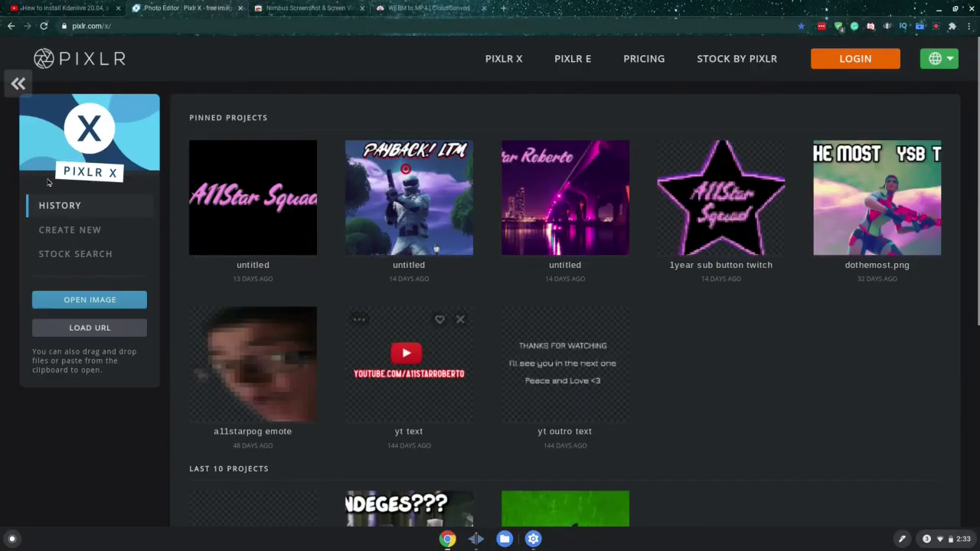
{"action": "left_click", "coordinate": [65, 7]}
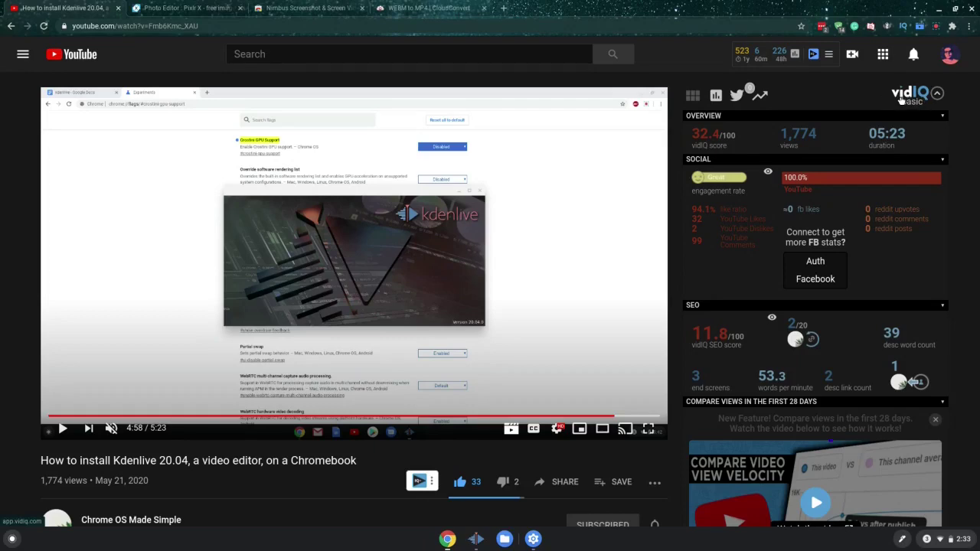
{"action": "scroll", "coordinate": [875, 301], "scroll_direction": "down", "scroll_amount": 4}
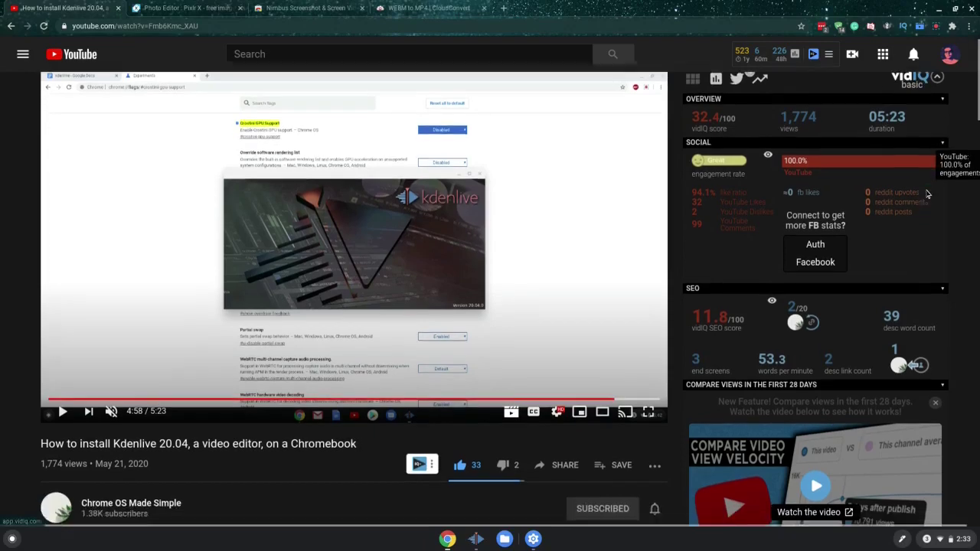
{"action": "scroll", "coordinate": [875, 301], "scroll_direction": "down", "scroll_amount": 3}
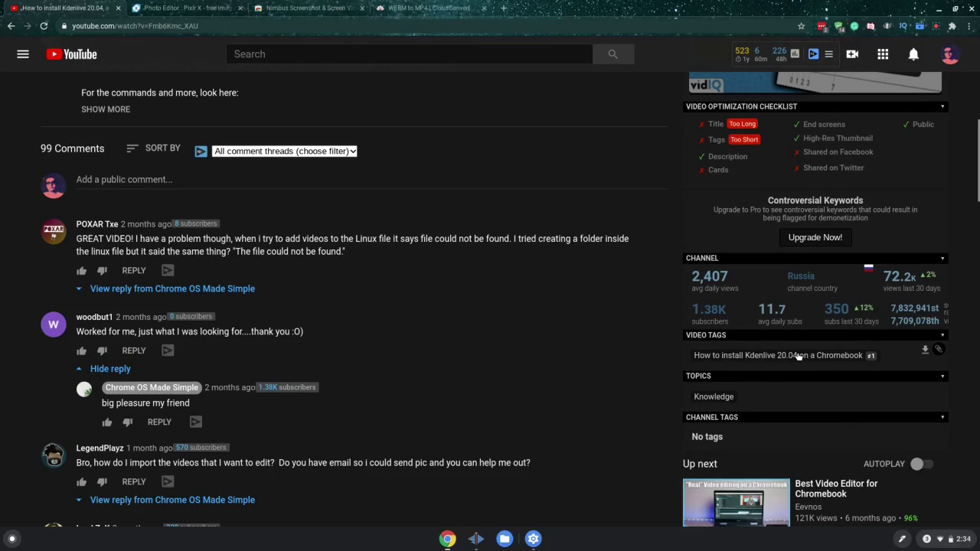
{"action": "scroll", "coordinate": [812, 366], "scroll_direction": "up", "scroll_amount": 5}
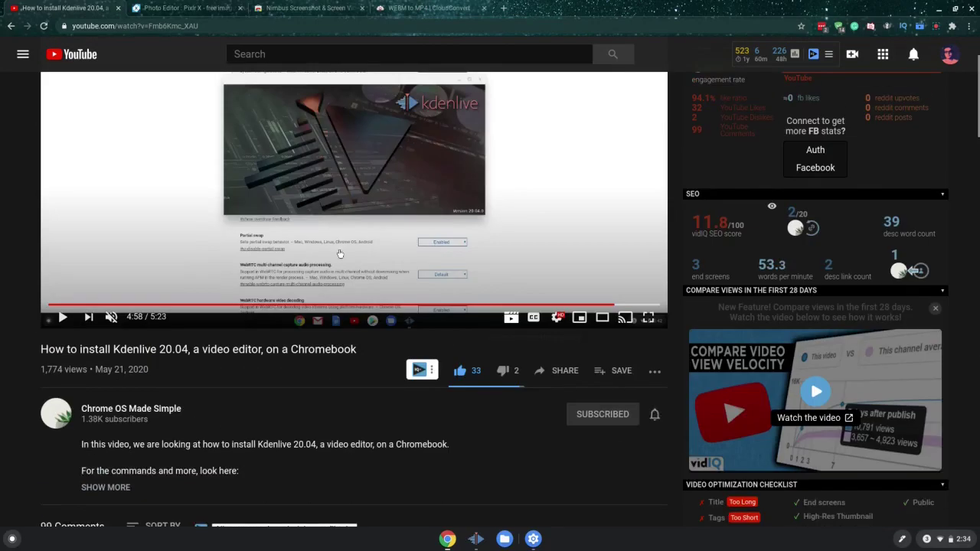
{"action": "scroll", "coordinate": [664, 357], "scroll_direction": "down", "scroll_amount": 3}
{"action": "scroll", "coordinate": [781, 445], "scroll_direction": "down", "scroll_amount": 2}
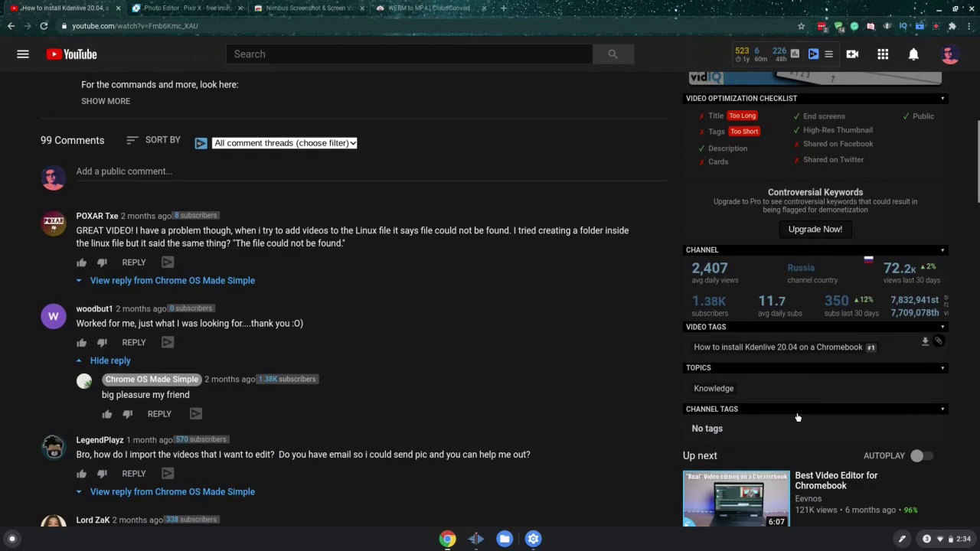
{"action": "scroll", "coordinate": [796, 418], "scroll_direction": "up", "scroll_amount": 7}
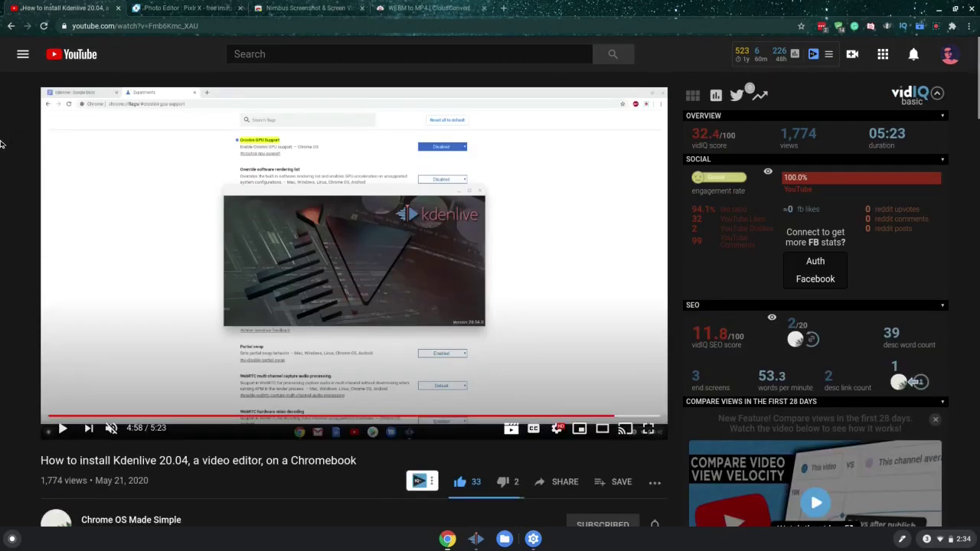